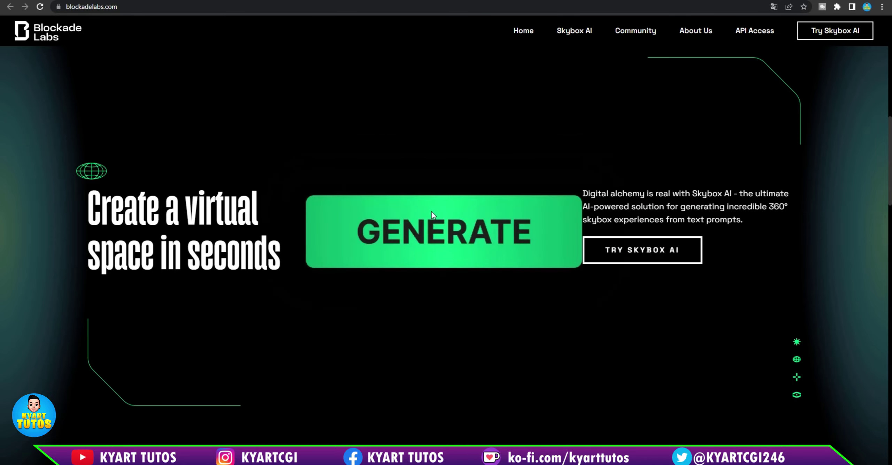
- Scroll down the Blockade Labs homepage to the community tweets section
{"action": "scroll", "coordinate": [432, 213], "scroll_direction": "up", "scroll_amount": 4}
{"action": "scroll", "coordinate": [432, 213], "scroll_direction": "up", "scroll_amount": 10}
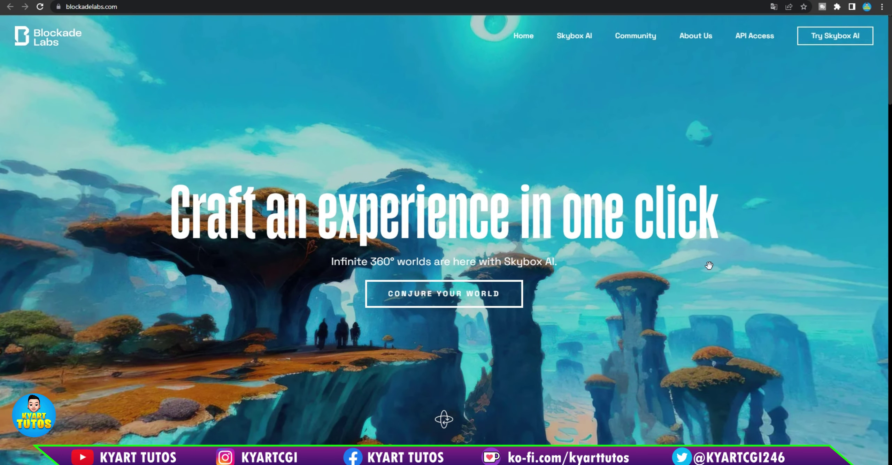
{"action": "scroll", "coordinate": [595, 270], "scroll_direction": "down", "scroll_amount": 3}
{"action": "scroll", "coordinate": [595, 271], "scroll_direction": "down", "scroll_amount": 5}
{"action": "scroll", "coordinate": [595, 271], "scroll_direction": "down", "scroll_amount": 4}
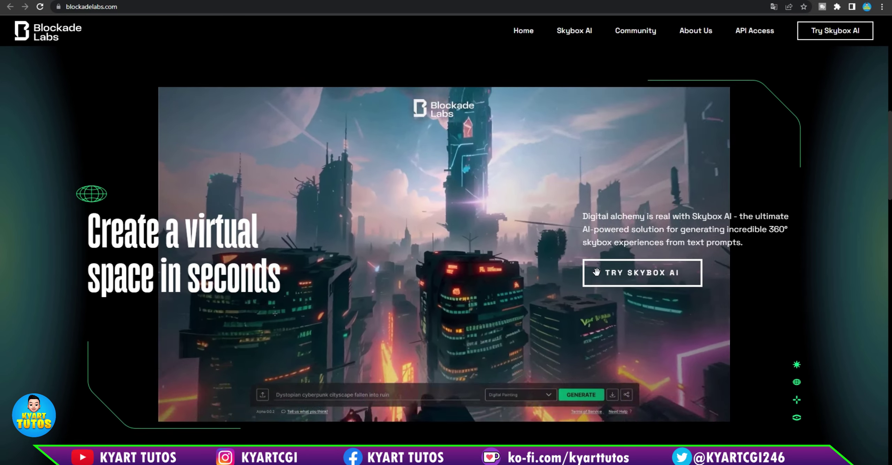
{"action": "scroll", "coordinate": [597, 272], "scroll_direction": "down", "scroll_amount": 1}
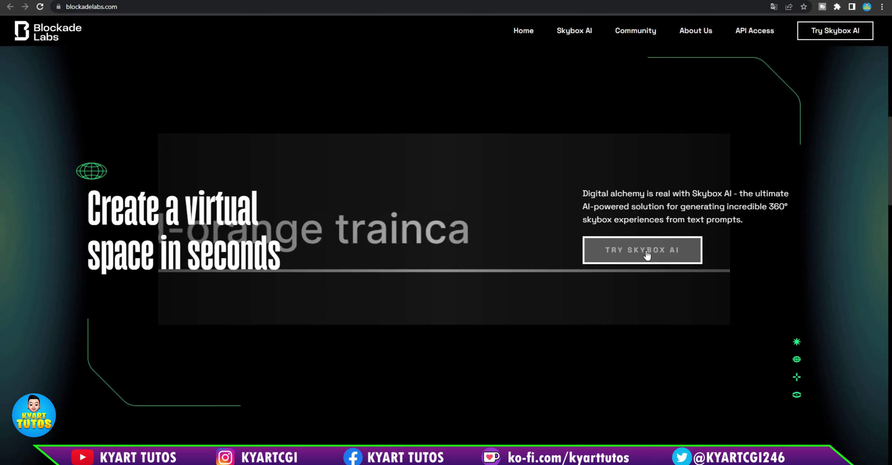
{"action": "scroll", "coordinate": [549, 287], "scroll_direction": "down", "scroll_amount": 5}
{"action": "scroll", "coordinate": [547, 286], "scroll_direction": "down", "scroll_amount": 5}
{"action": "scroll", "coordinate": [547, 287], "scroll_direction": "down", "scroll_amount": 4}
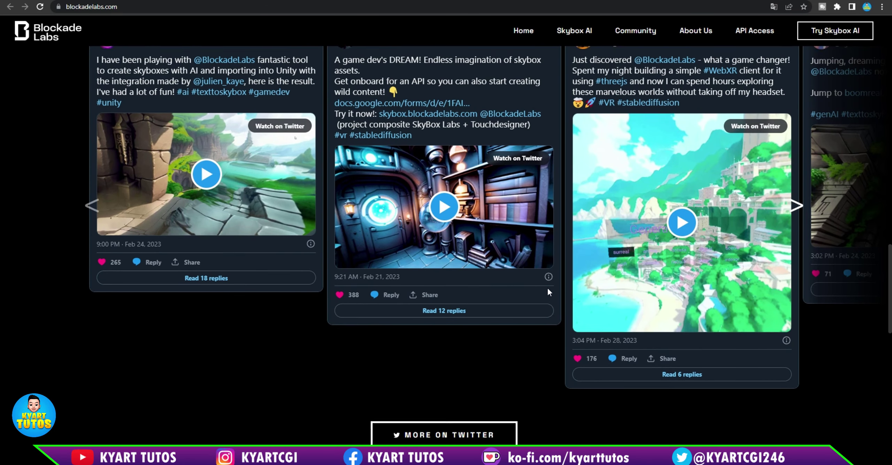
{"action": "scroll", "coordinate": [548, 288], "scroll_direction": "up", "scroll_amount": 3}
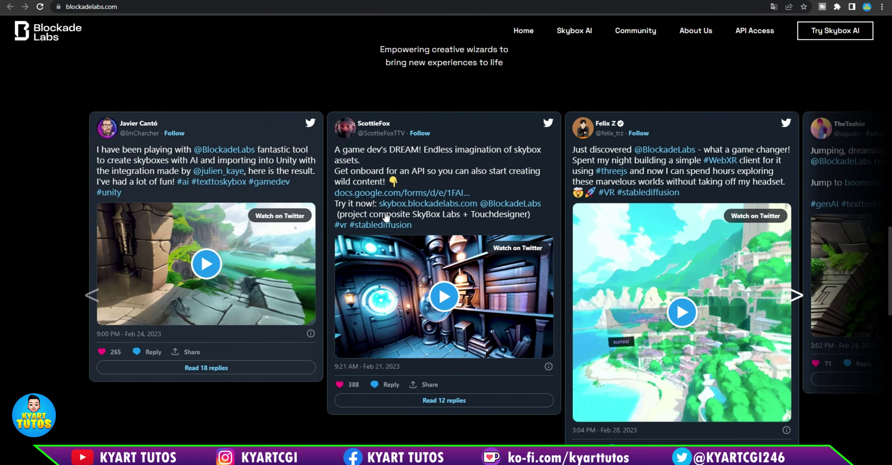
- Page the tweet carousel forward three times, then scroll down to the 'Make some modern magic' banner
{"action": "left_click", "coordinate": [796, 294]}
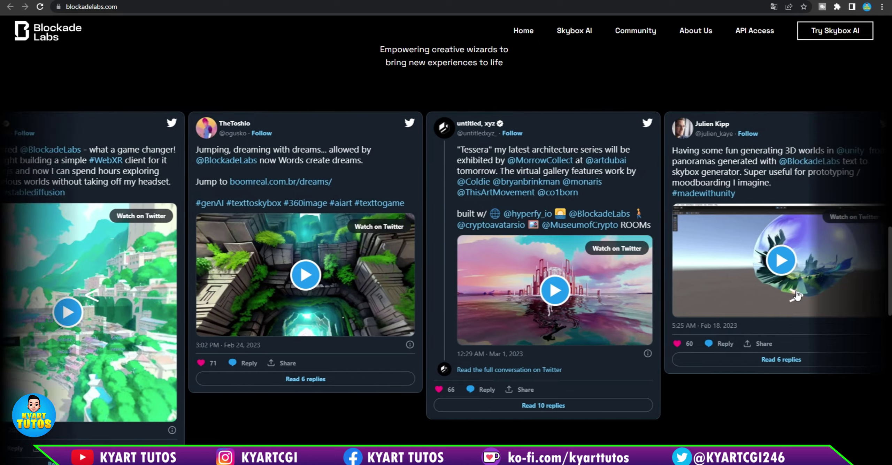
{"action": "left_click", "coordinate": [797, 295]}
{"action": "left_click", "coordinate": [797, 295]}
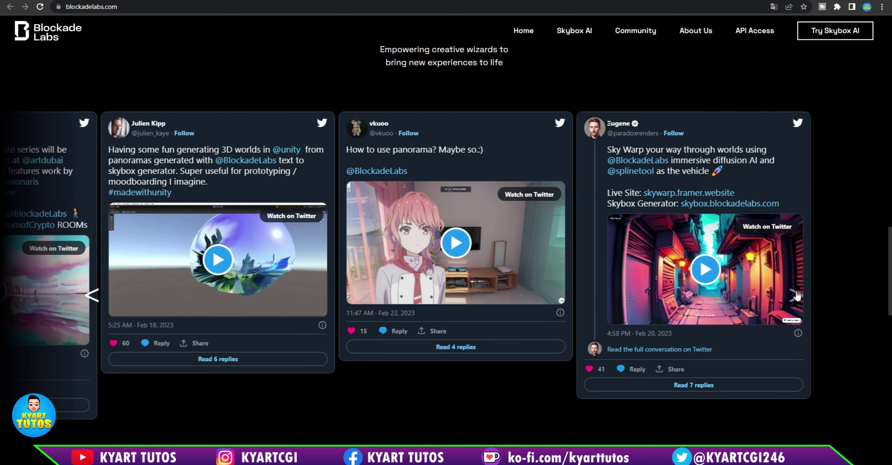
{"action": "scroll", "coordinate": [491, 332], "scroll_direction": "down", "scroll_amount": 1}
{"action": "scroll", "coordinate": [491, 332], "scroll_direction": "down", "scroll_amount": 5}
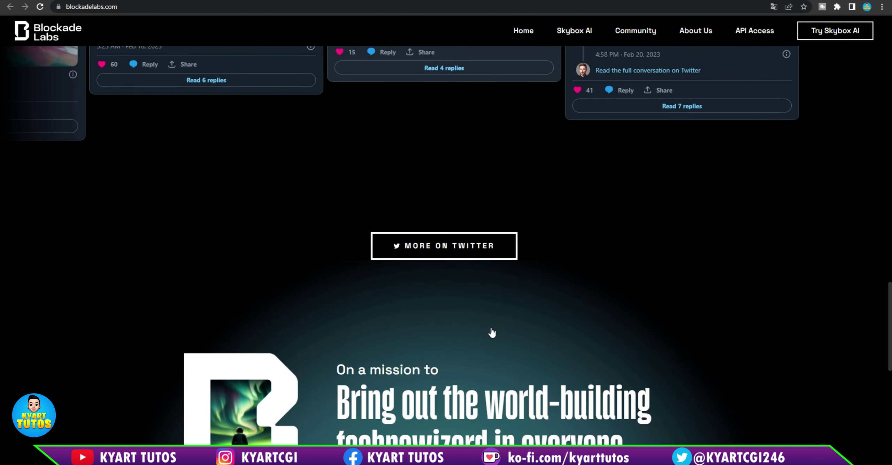
{"action": "scroll", "coordinate": [491, 332], "scroll_direction": "down", "scroll_amount": 4}
{"action": "scroll", "coordinate": [492, 332], "scroll_direction": "down", "scroll_amount": 6}
{"action": "scroll", "coordinate": [492, 332], "scroll_direction": "up", "scroll_amount": 4}
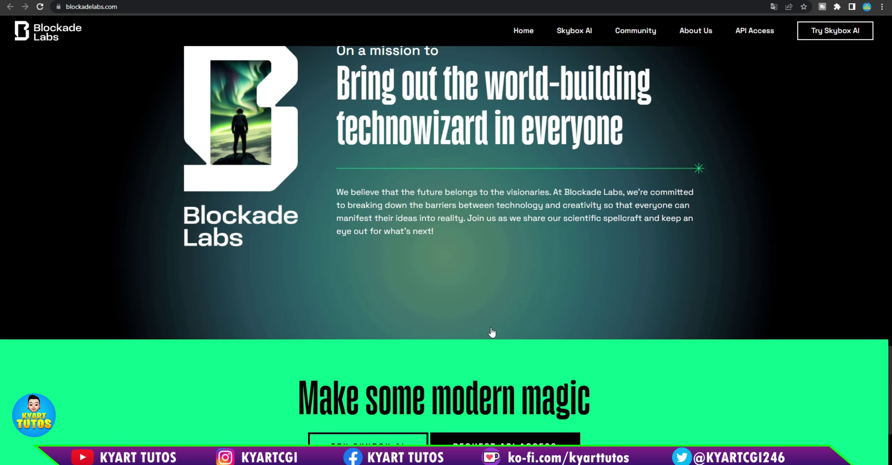
{"action": "scroll", "coordinate": [508, 359], "scroll_direction": "down", "scroll_amount": 4}
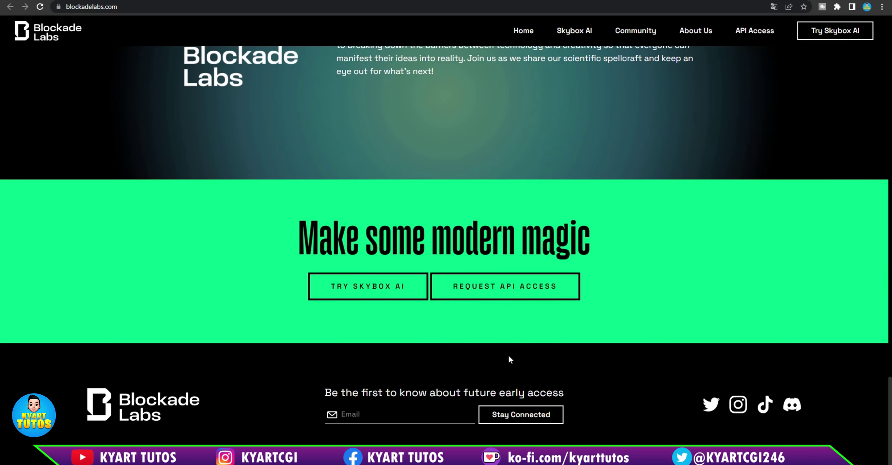
- Launch Skybox AI and dismiss the translation popup, the Welcome dialog and the intro
{"action": "left_click", "coordinate": [374, 291]}
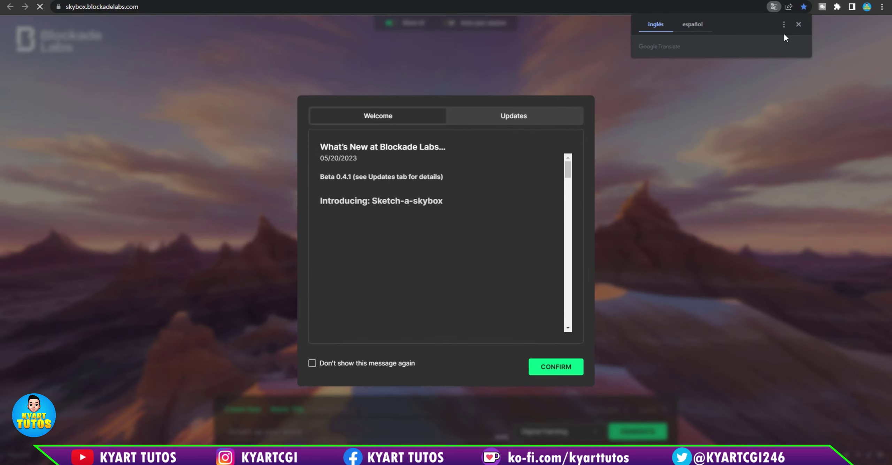
{"action": "left_click", "coordinate": [798, 25]}
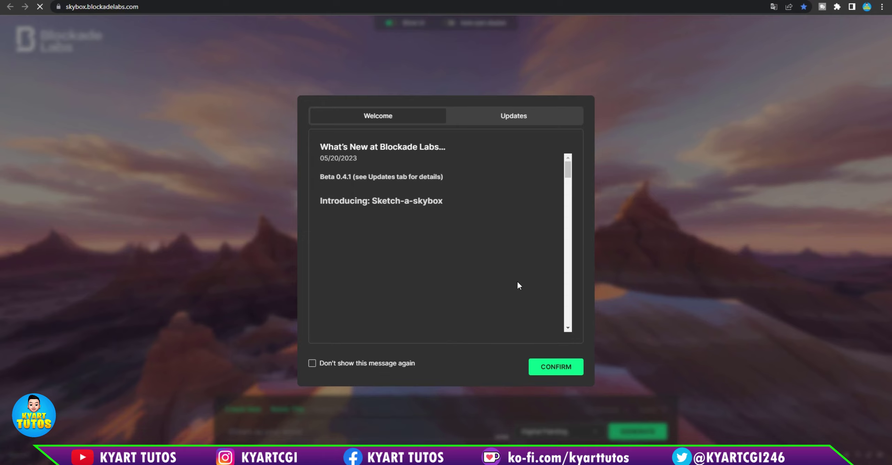
{"action": "left_click", "coordinate": [553, 370]}
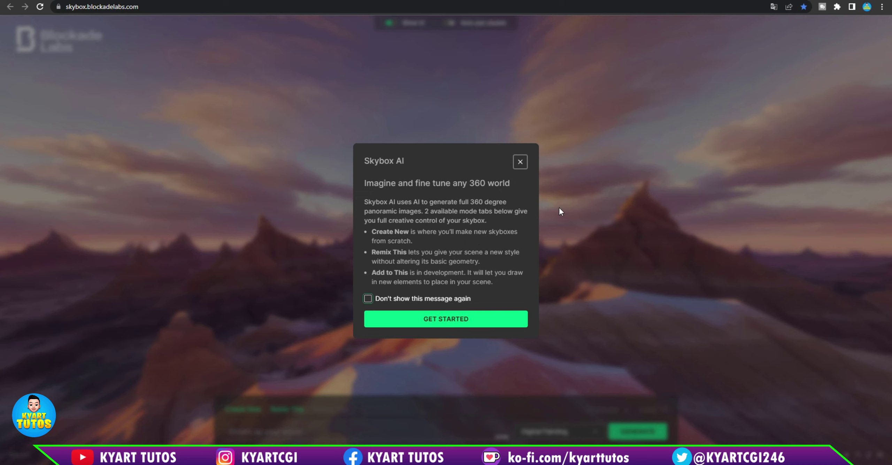
{"action": "left_click", "coordinate": [488, 321]}
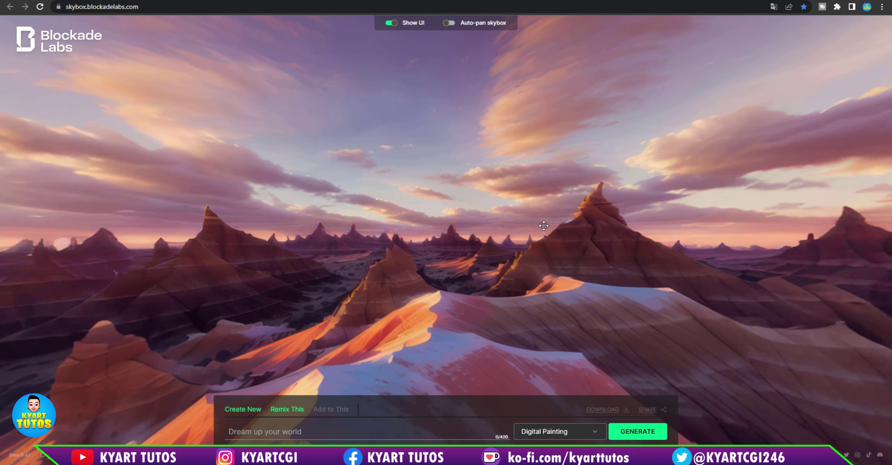
- Look around the desert-mountain skybox, toggle Auto-pan on and off, then switch to Create New
{"action": "mouse_move", "coordinate": [560, 215]}
{"action": "left_mouse_down"}
{"action": "mouse_move", "coordinate": [231, 229]}
{"action": "mouse_move", "coordinate": [577, 211]}
{"action": "left_mouse_up"}
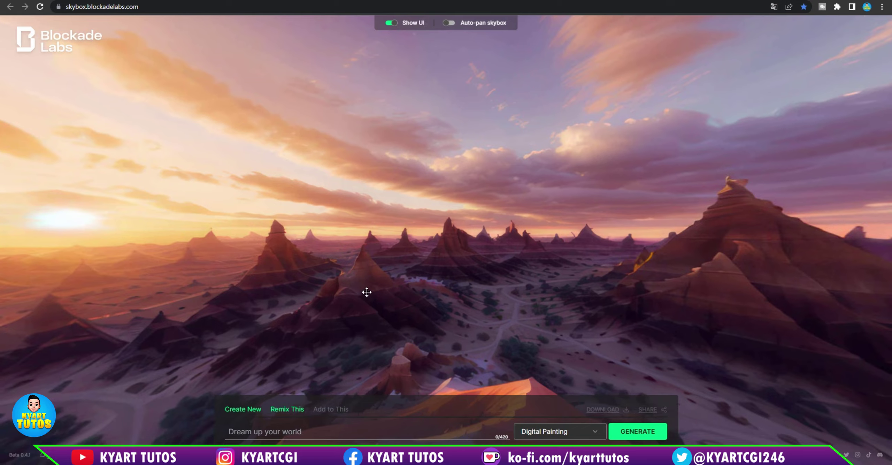
{"action": "mouse_move", "coordinate": [366, 294]}
{"action": "left_mouse_down"}
{"action": "mouse_move", "coordinate": [370, 163]}
{"action": "mouse_move", "coordinate": [416, 235]}
{"action": "mouse_move", "coordinate": [438, 325]}
{"action": "mouse_move", "coordinate": [513, 264]}
{"action": "mouse_move", "coordinate": [176, 207]}
{"action": "mouse_move", "coordinate": [145, 168]}
{"action": "mouse_move", "coordinate": [378, 240]}
{"action": "mouse_move", "coordinate": [385, 262]}
{"action": "left_mouse_up"}
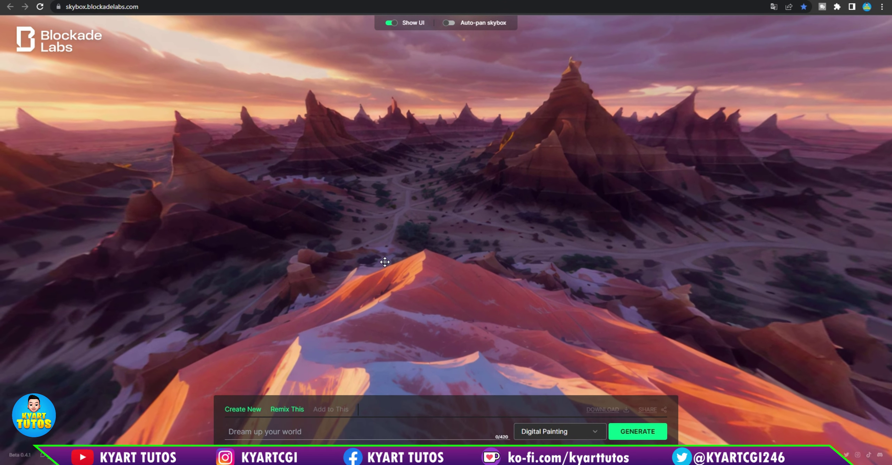
{"action": "left_click", "coordinate": [449, 23]}
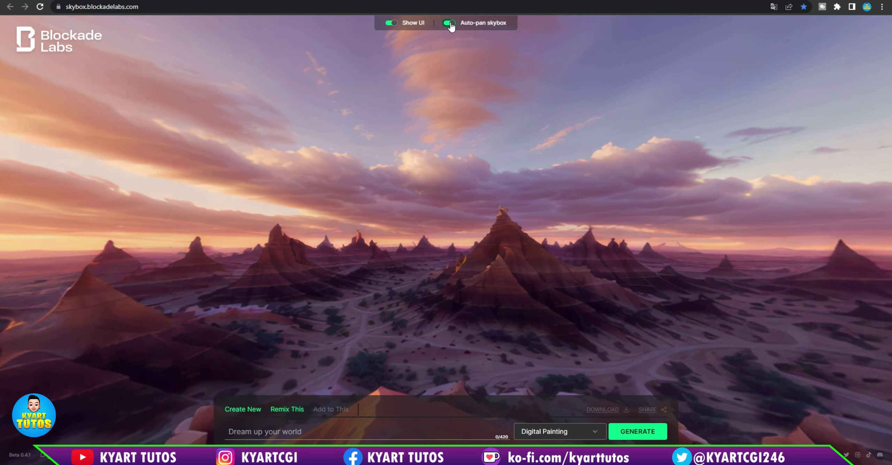
{"action": "left_click", "coordinate": [450, 24]}
{"action": "mouse_move", "coordinate": [633, 193]}
{"action": "left_mouse_down"}
{"action": "mouse_move", "coordinate": [266, 346]}
{"action": "mouse_move", "coordinate": [588, 189]}
{"action": "mouse_move", "coordinate": [126, 195]}
{"action": "mouse_move", "coordinate": [157, 295]}
{"action": "left_mouse_up"}
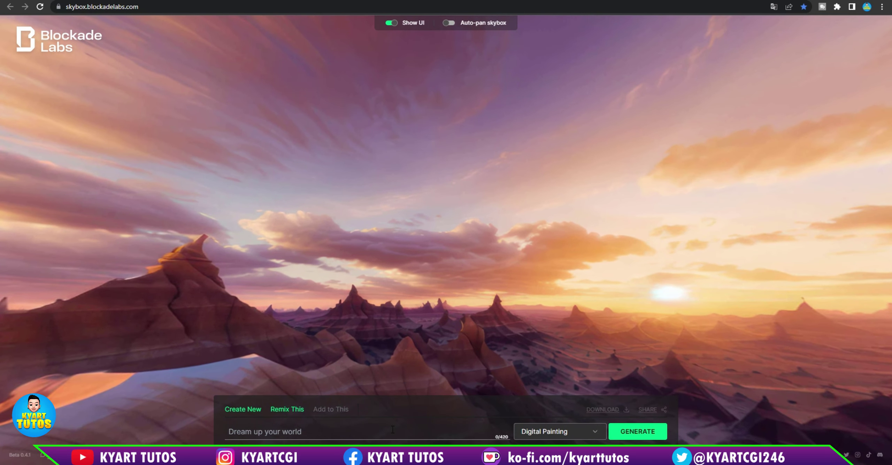
{"action": "left_click", "coordinate": [311, 436]}
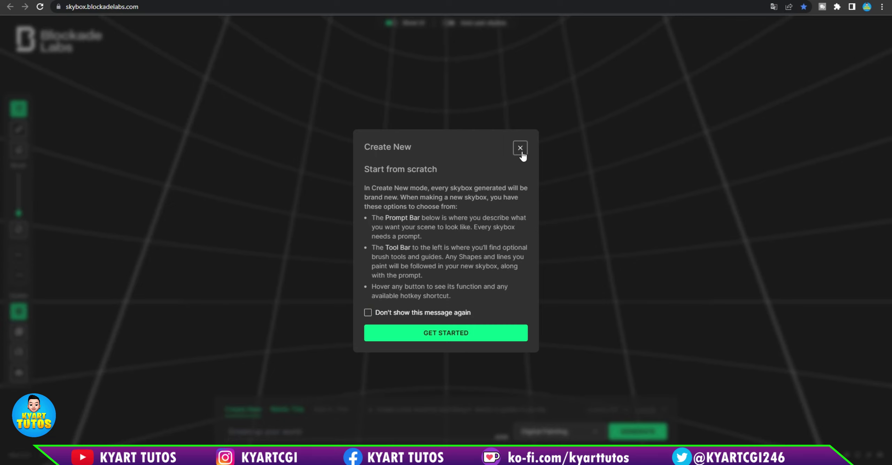
- Dismiss the Create New explainer and switch the sketch guide to the cube room grid, image guide off
{"action": "left_click", "coordinate": [496, 334]}
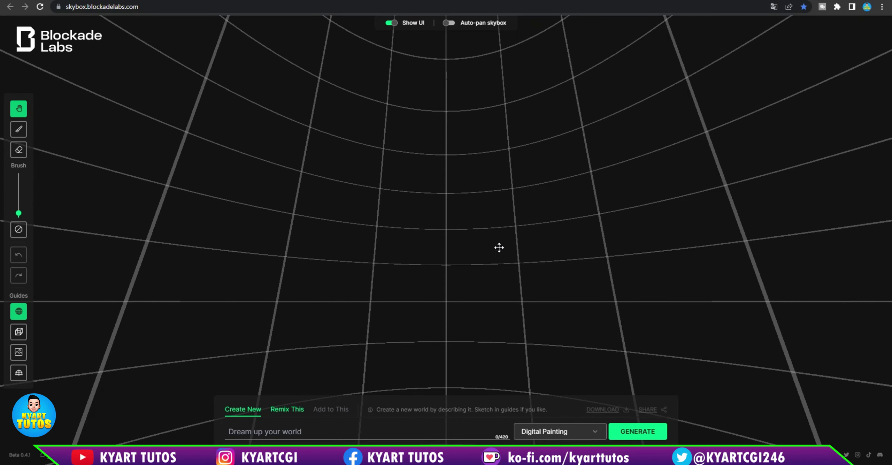
{"action": "mouse_move", "coordinate": [499, 247]}
{"action": "left_mouse_down"}
{"action": "mouse_move", "coordinate": [476, 312]}
{"action": "mouse_move", "coordinate": [695, 277]}
{"action": "mouse_move", "coordinate": [619, 143]}
{"action": "mouse_move", "coordinate": [257, 132]}
{"action": "mouse_move", "coordinate": [188, 217]}
{"action": "mouse_move", "coordinate": [400, 273]}
{"action": "mouse_move", "coordinate": [273, 158]}
{"action": "mouse_move", "coordinate": [440, 187]}
{"action": "mouse_move", "coordinate": [601, 312]}
{"action": "mouse_move", "coordinate": [197, 297]}
{"action": "left_mouse_up"}
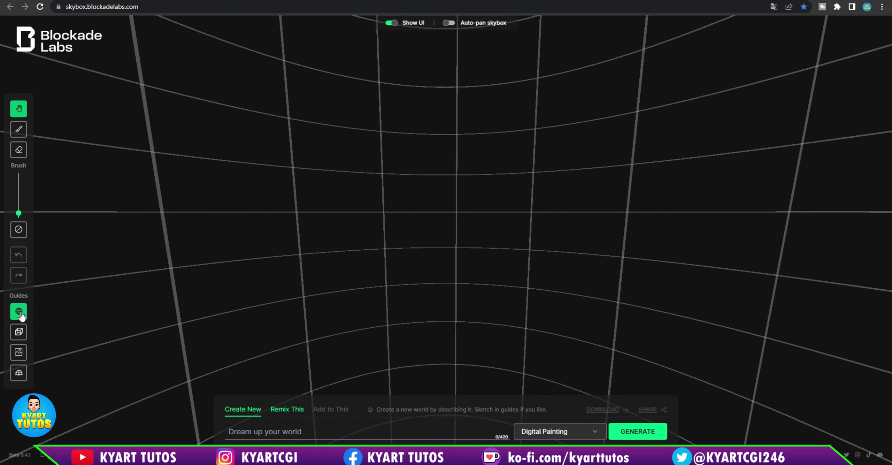
{"action": "left_click", "coordinate": [20, 337]}
{"action": "left_click", "coordinate": [19, 352]}
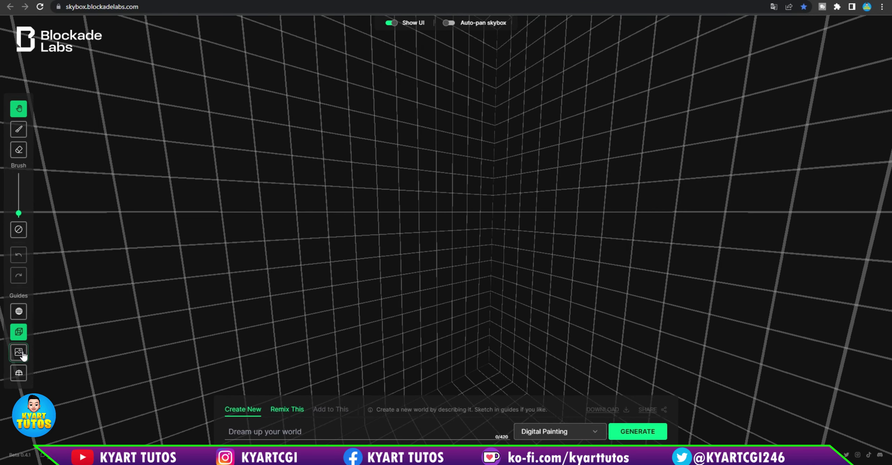
{"action": "mouse_move", "coordinate": [453, 272]}
{"action": "left_mouse_down"}
{"action": "mouse_move", "coordinate": [448, 184]}
{"action": "mouse_move", "coordinate": [466, 404]}
{"action": "mouse_move", "coordinate": [441, 279]}
{"action": "left_mouse_up"}
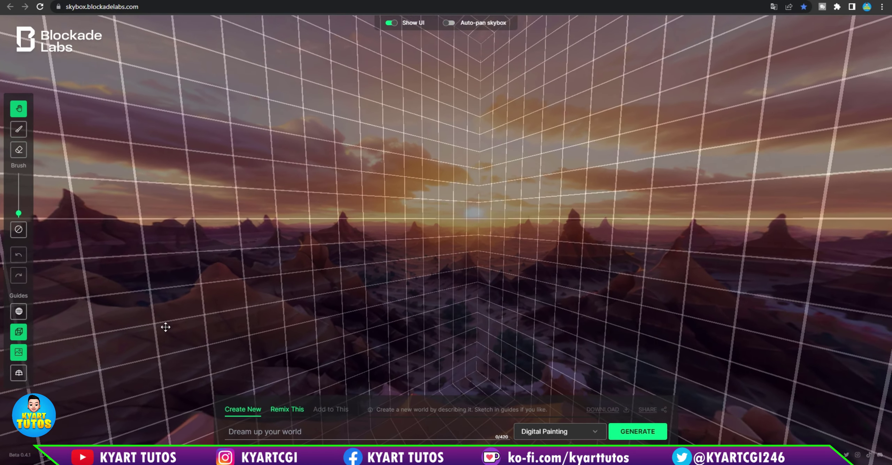
{"action": "left_click", "coordinate": [18, 358]}
- Add a floor grid to the guide and orbit to inspect the room walls
{"action": "left_click", "coordinate": [19, 373]}
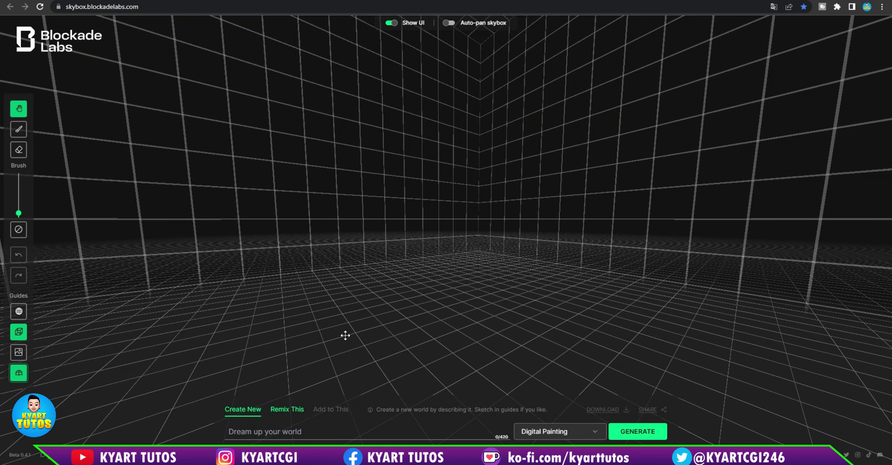
{"action": "mouse_move", "coordinate": [343, 334]}
{"action": "left_mouse_down"}
{"action": "mouse_move", "coordinate": [443, 271]}
{"action": "mouse_move", "coordinate": [440, 224]}
{"action": "mouse_move", "coordinate": [440, 392]}
{"action": "mouse_move", "coordinate": [519, 326]}
{"action": "mouse_move", "coordinate": [70, 276]}
{"action": "mouse_move", "coordinate": [61, 335]}
{"action": "mouse_move", "coordinate": [271, 323]}
{"action": "mouse_move", "coordinate": [231, 299]}
{"action": "left_mouse_up"}
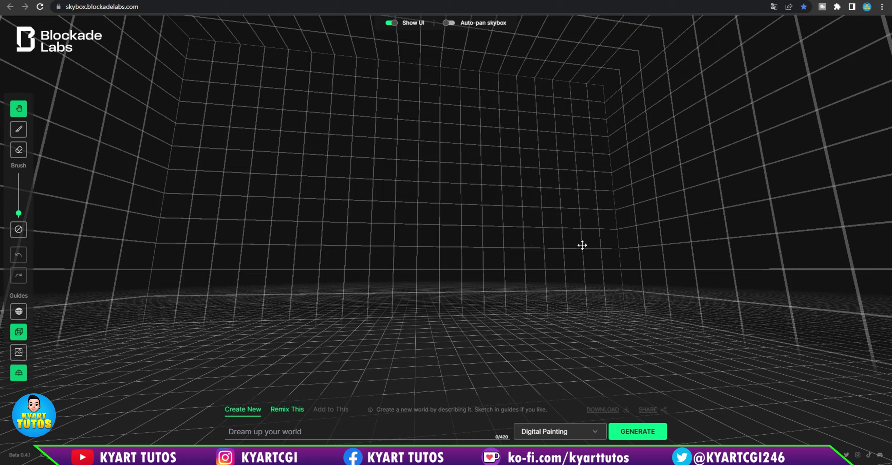
{"action": "mouse_move", "coordinate": [417, 287]}
{"action": "left_mouse_down"}
{"action": "mouse_move", "coordinate": [344, 284]}
{"action": "mouse_move", "coordinate": [595, 301]}
{"action": "mouse_move", "coordinate": [239, 293]}
{"action": "left_mouse_up"}
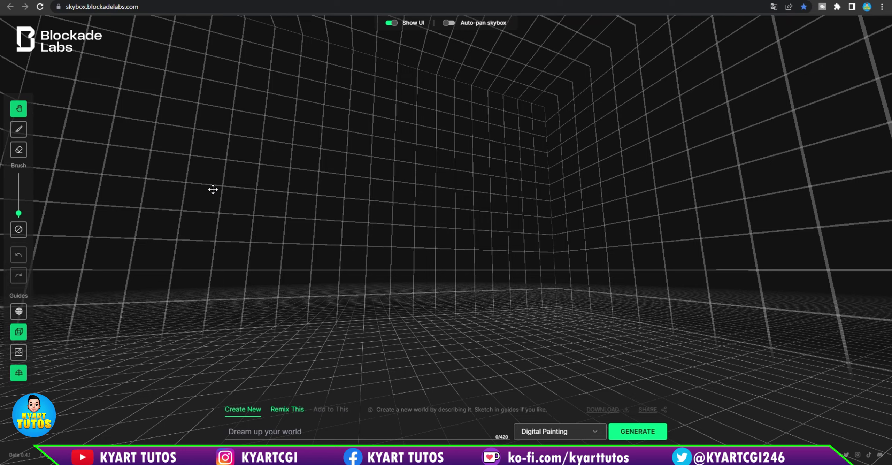
{"action": "left_click_drag", "start_coordinate": [385, 199], "coordinate": [470, 185]}
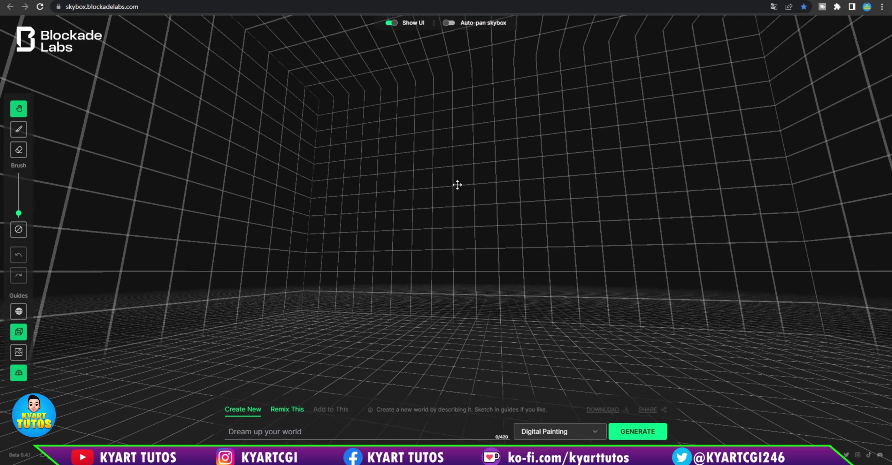
- With an enlarged brush, sketch a doorway frame and two floor lines on the first wall
{"action": "left_click", "coordinate": [17, 130]}
{"action": "left_click_drag", "start_coordinate": [400, 215], "coordinate": [307, 213]}
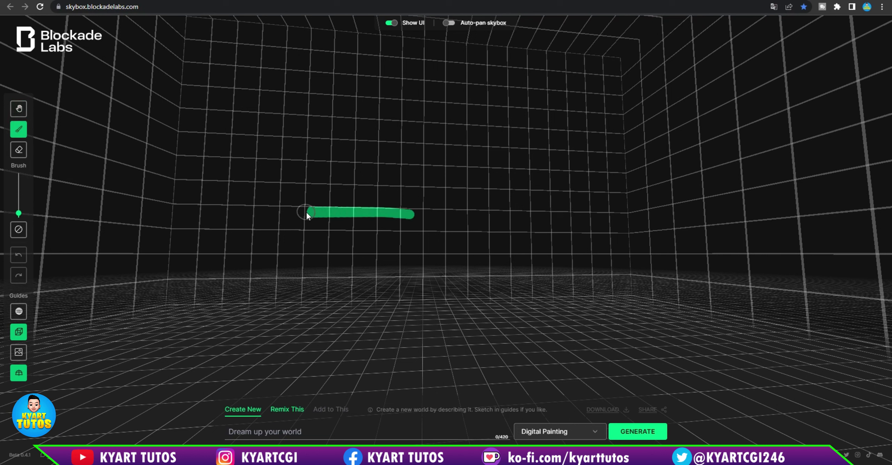
{"action": "key", "text": "ctrl+z"}
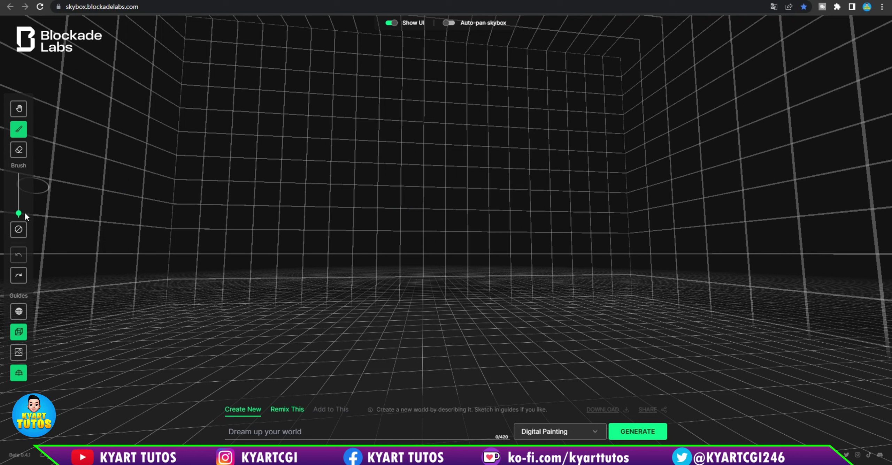
{"action": "left_click_drag", "start_coordinate": [25, 213], "coordinate": [25, 211]}
{"action": "mouse_move", "coordinate": [296, 306]}
{"action": "left_mouse_down"}
{"action": "mouse_move", "coordinate": [420, 98]}
{"action": "mouse_move", "coordinate": [448, 248]}
{"action": "left_mouse_up"}
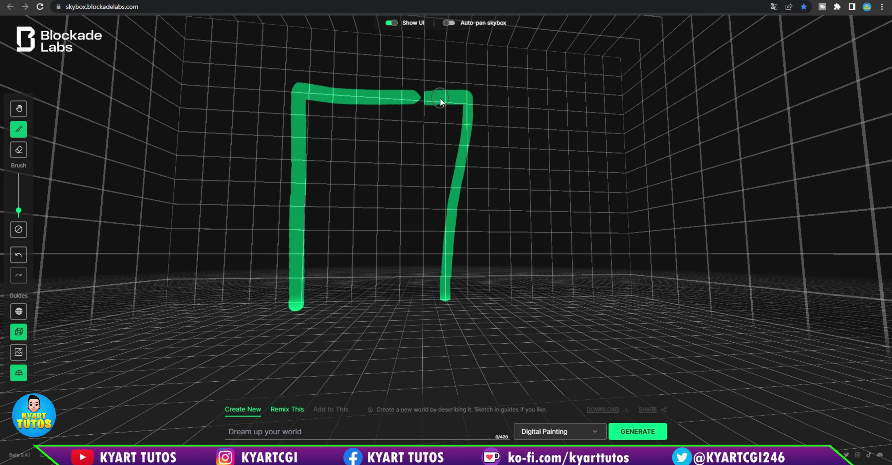
{"action": "left_click_drag", "start_coordinate": [440, 97], "coordinate": [385, 95]}
{"action": "left_click_drag", "start_coordinate": [134, 301], "coordinate": [286, 319]}
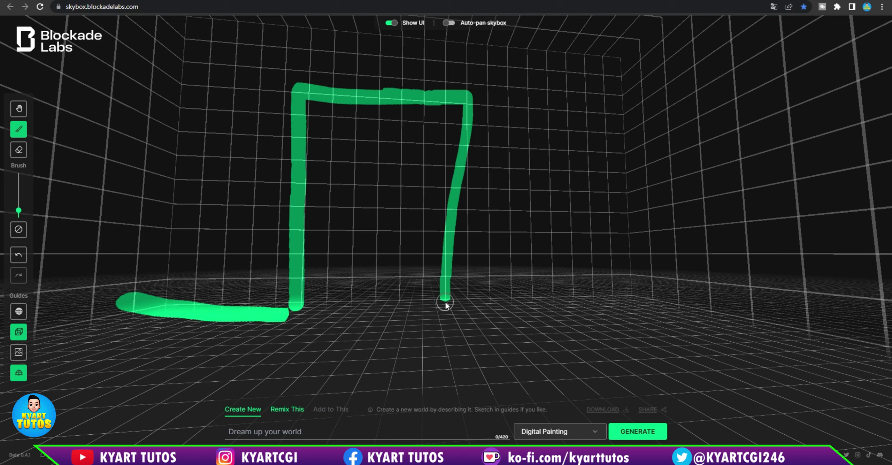
{"action": "left_click_drag", "start_coordinate": [445, 302], "coordinate": [687, 291]}
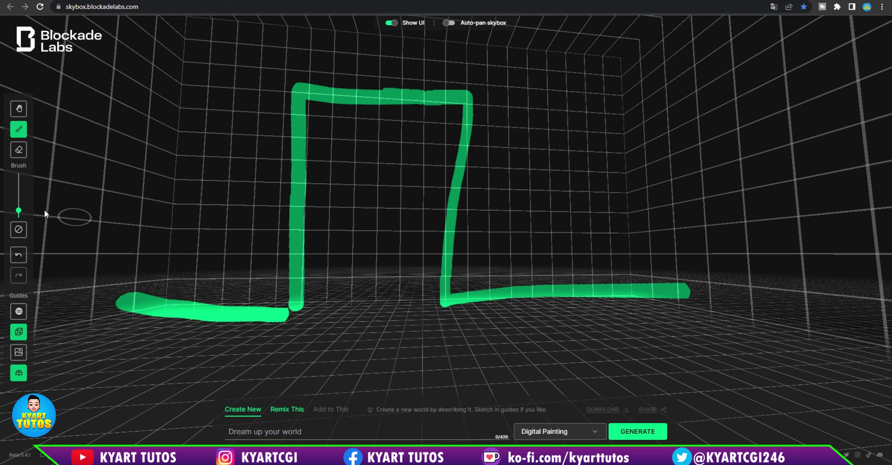
{"action": "left_click_drag", "start_coordinate": [18, 211], "coordinate": [20, 217]}
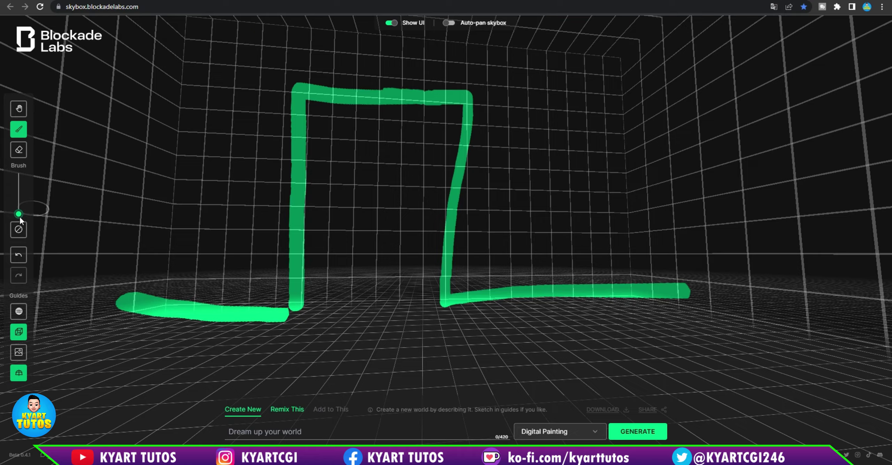
- Sketch a doorway-shaped rectangle and an arch on the neighbouring walls
{"action": "key", "text": "h"}
{"action": "mouse_move", "coordinate": [591, 243]}
{"action": "left_mouse_down"}
{"action": "mouse_move", "coordinate": [340, 223]}
{"action": "mouse_move", "coordinate": [392, 274]}
{"action": "left_mouse_up"}
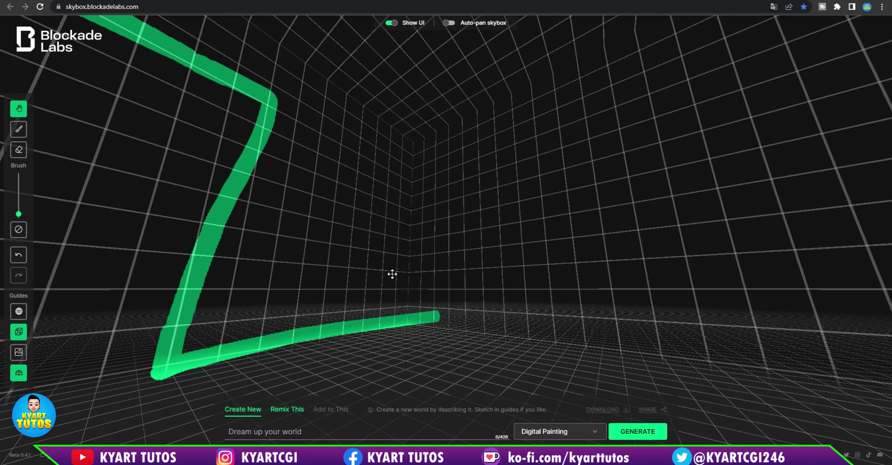
{"action": "key", "text": "b"}
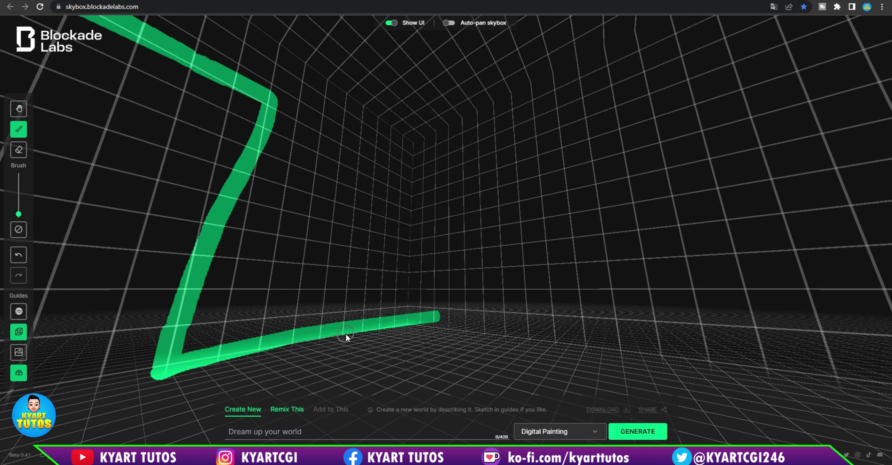
{"action": "mouse_move", "coordinate": [346, 334]}
{"action": "left_mouse_down"}
{"action": "mouse_move", "coordinate": [433, 315]}
{"action": "mouse_move", "coordinate": [716, 361]}
{"action": "left_mouse_up"}
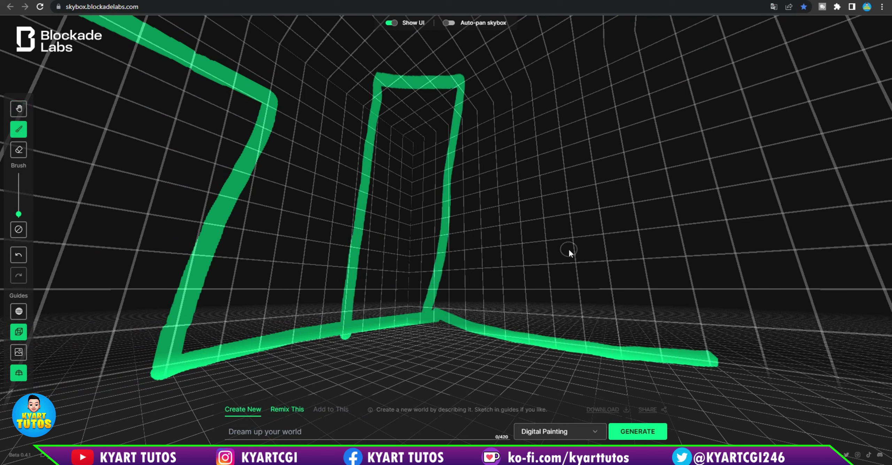
{"action": "key", "text": "h"}
{"action": "left_click_drag", "start_coordinate": [569, 252], "coordinate": [365, 273]}
{"action": "key", "text": "b"}
{"action": "left_click_drag", "start_coordinate": [375, 325], "coordinate": [534, 319]}
- Sketch a table outline with legs and a box shape beside it
{"action": "mouse_move", "coordinate": [318, 319]}
{"action": "left_mouse_down"}
{"action": "mouse_move", "coordinate": [402, 70]}
{"action": "mouse_move", "coordinate": [363, 60]}
{"action": "mouse_move", "coordinate": [502, 69]}
{"action": "left_mouse_up"}
{"action": "key", "text": "h"}
{"action": "left_click_drag", "start_coordinate": [494, 331], "coordinate": [372, 105]}
{"action": "key", "text": "b"}
{"action": "left_click_drag", "start_coordinate": [299, 98], "coordinate": [551, 134]}
{"action": "mouse_move", "coordinate": [303, 150]}
{"action": "left_mouse_down"}
{"action": "mouse_move", "coordinate": [432, 191]}
{"action": "mouse_move", "coordinate": [432, 317]}
{"action": "left_mouse_up"}
{"action": "left_click_drag", "start_coordinate": [553, 195], "coordinate": [555, 343]}
{"action": "left_click_drag", "start_coordinate": [407, 342], "coordinate": [487, 235]}
{"action": "mouse_move", "coordinate": [279, 340]}
{"action": "left_mouse_down"}
{"action": "mouse_move", "coordinate": [647, 333]}
{"action": "mouse_move", "coordinate": [227, 420]}
{"action": "left_mouse_up"}
- Add a tall table outline and turn the view so the table sketch sits higher
{"action": "key", "text": "h"}
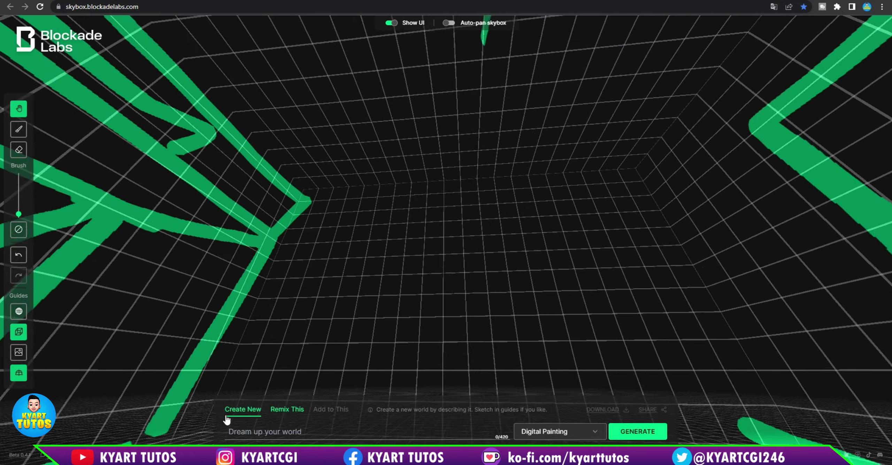
{"action": "key", "text": "b"}
{"action": "left_click_drag", "start_coordinate": [408, 359], "coordinate": [492, 364]}
{"action": "key", "text": "h"}
{"action": "mouse_move", "coordinate": [479, 238]}
{"action": "left_mouse_down"}
{"action": "mouse_move", "coordinate": [406, 178]}
{"action": "mouse_move", "coordinate": [453, 56]}
{"action": "mouse_move", "coordinate": [425, 213]}
{"action": "mouse_move", "coordinate": [326, 170]}
{"action": "mouse_move", "coordinate": [226, 370]}
{"action": "mouse_move", "coordinate": [639, 286]}
{"action": "left_mouse_up"}
{"action": "key", "text": "b"}
{"action": "key", "text": "h"}
{"action": "key", "text": "b"}
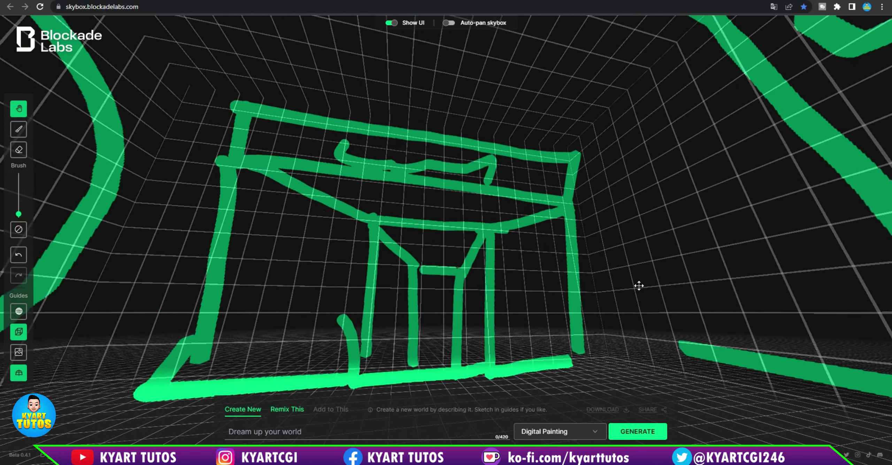
{"action": "mouse_move", "coordinate": [601, 259]}
{"action": "left_mouse_down"}
{"action": "mouse_move", "coordinate": [544, 310]}
{"action": "mouse_move", "coordinate": [623, 285]}
{"action": "mouse_move", "coordinate": [485, 205]}
{"action": "mouse_move", "coordinate": [472, 153]}
{"action": "mouse_move", "coordinate": [474, 234]}
{"action": "mouse_move", "coordinate": [729, 244]}
{"action": "left_mouse_up"}
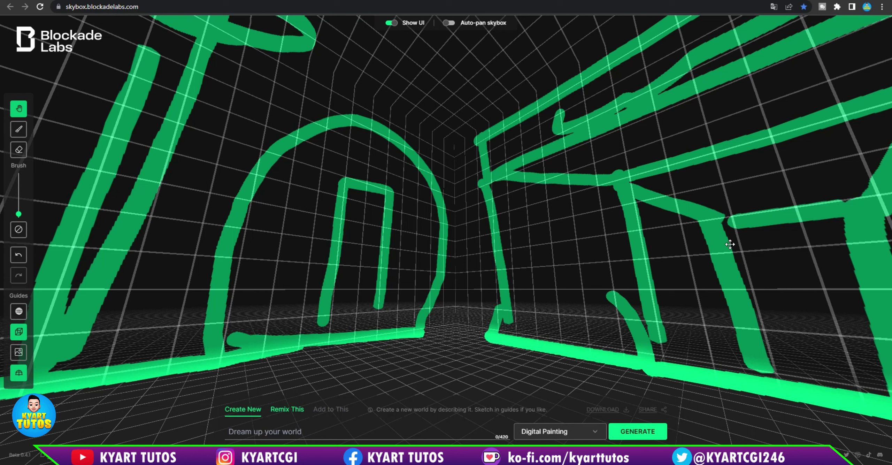
{"action": "left_click", "coordinate": [296, 435]}
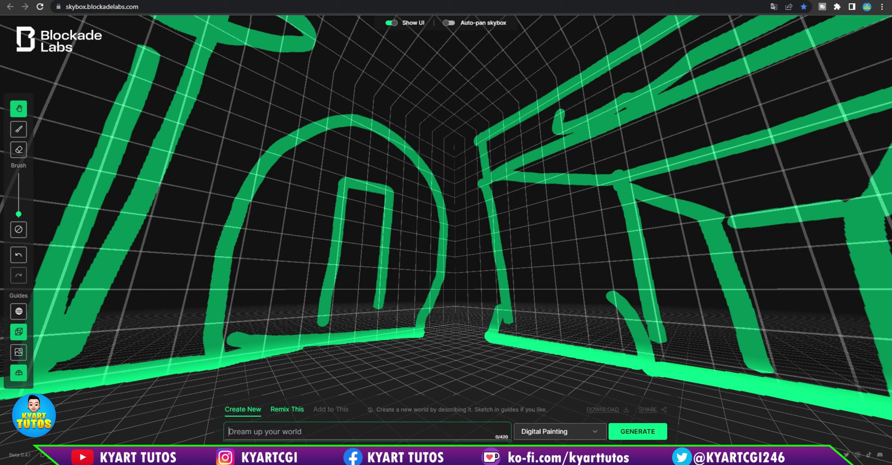
- Browse the generation style list and close it without changing the style
{"action": "left_click", "coordinate": [596, 433]}
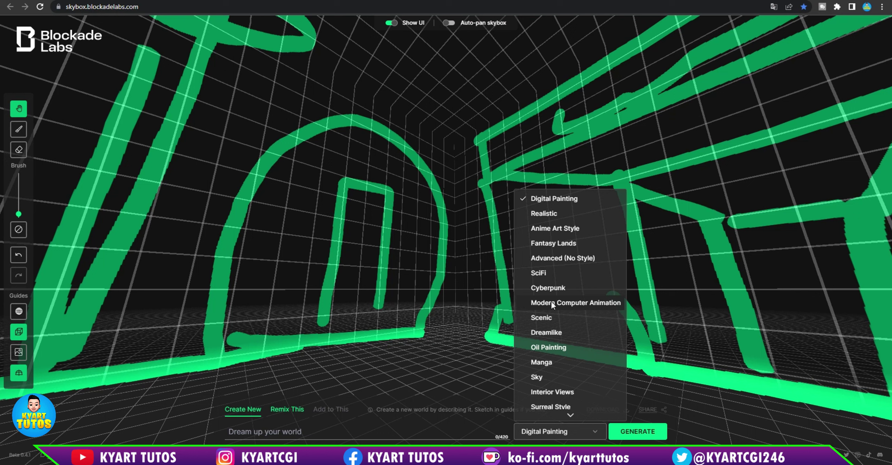
{"action": "scroll", "coordinate": [550, 300], "scroll_direction": "down", "scroll_amount": 2}
{"action": "scroll", "coordinate": [550, 301], "scroll_direction": "down", "scroll_amount": 4}
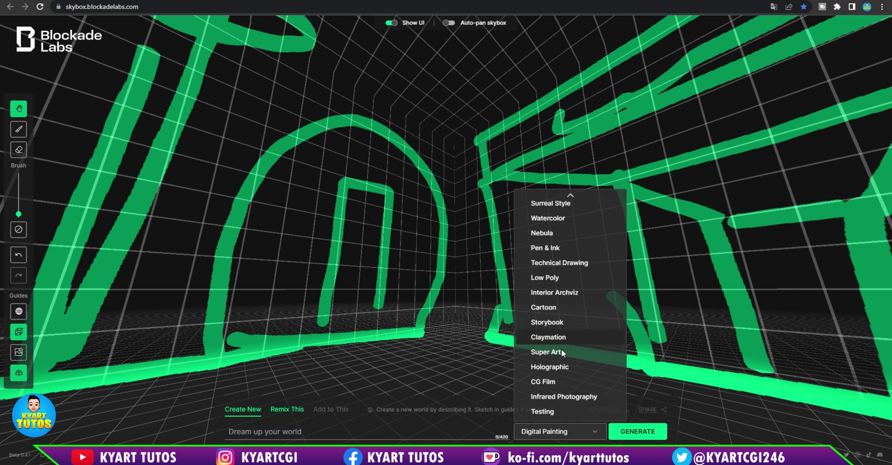
{"action": "scroll", "coordinate": [563, 371], "scroll_direction": "up", "scroll_amount": 5}
{"action": "scroll", "coordinate": [563, 371], "scroll_direction": "up", "scroll_amount": 1}
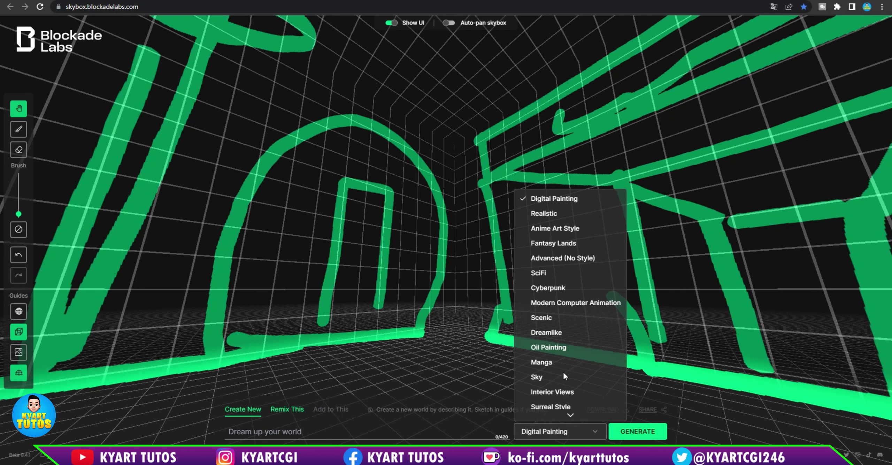
{"action": "left_click", "coordinate": [241, 432]}
{"action": "left_click", "coordinate": [242, 438]}
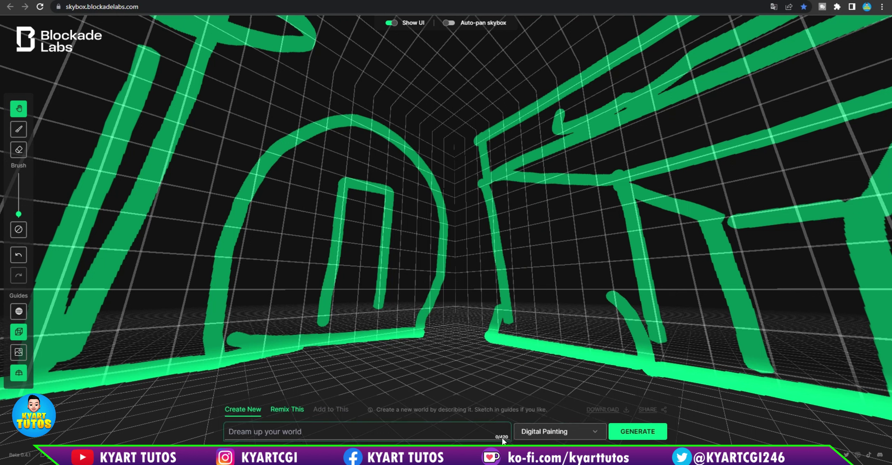
- Try the SciFi and Fantasy Lands styles, finally choosing Realistic
{"action": "left_click", "coordinate": [571, 438]}
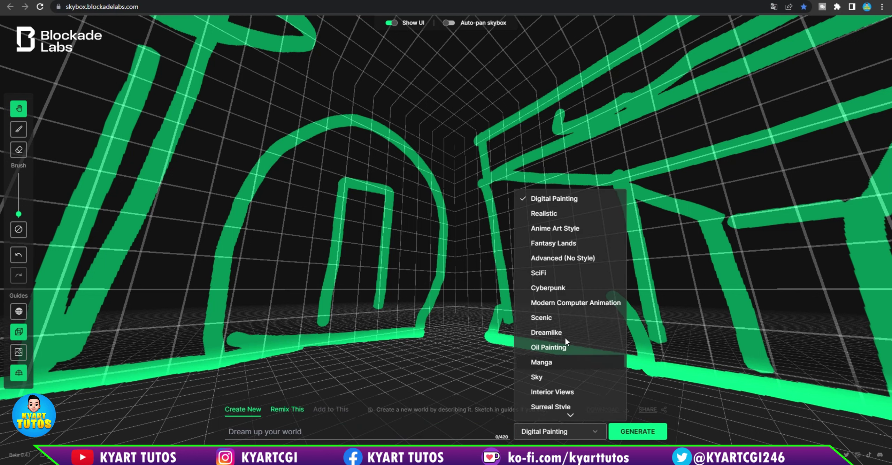
{"action": "left_click", "coordinate": [543, 274]}
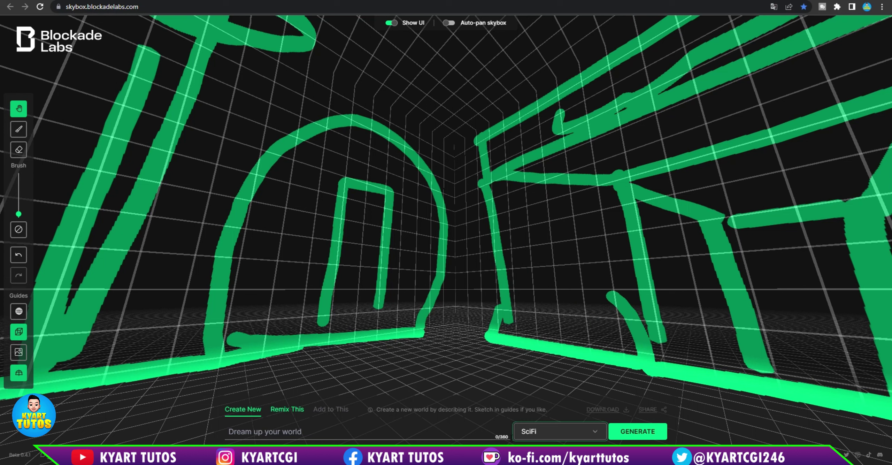
{"action": "left_click", "coordinate": [596, 436]}
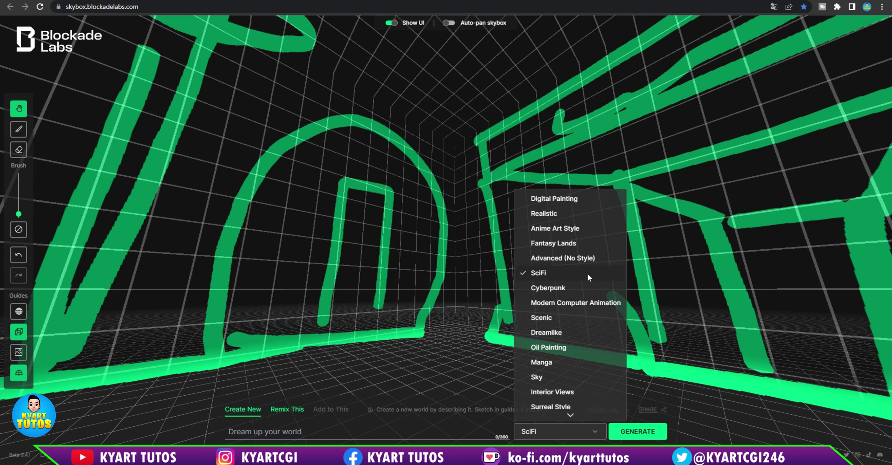
{"action": "left_click", "coordinate": [556, 241]}
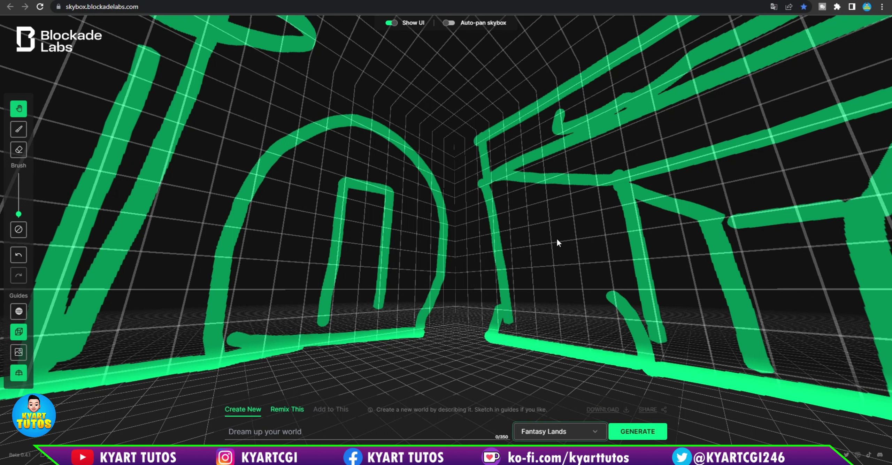
{"action": "left_click", "coordinate": [590, 434]}
{"action": "left_click", "coordinate": [560, 214]}
{"action": "left_click", "coordinate": [304, 438]}
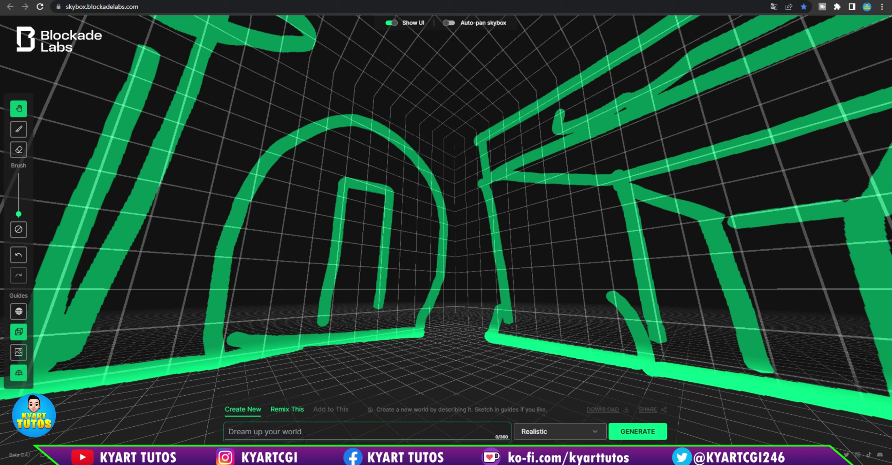
- Copy the 'futuristic chinese town' line from the Word prompt list and return to Skybox AI
{"action": "key", "text": "alt+Tab"}
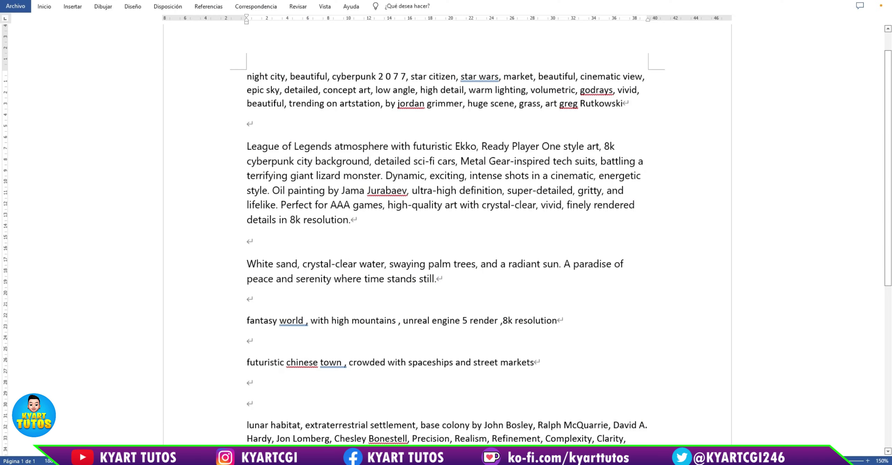
{"action": "scroll", "coordinate": [534, 307], "scroll_direction": "down", "scroll_amount": 5}
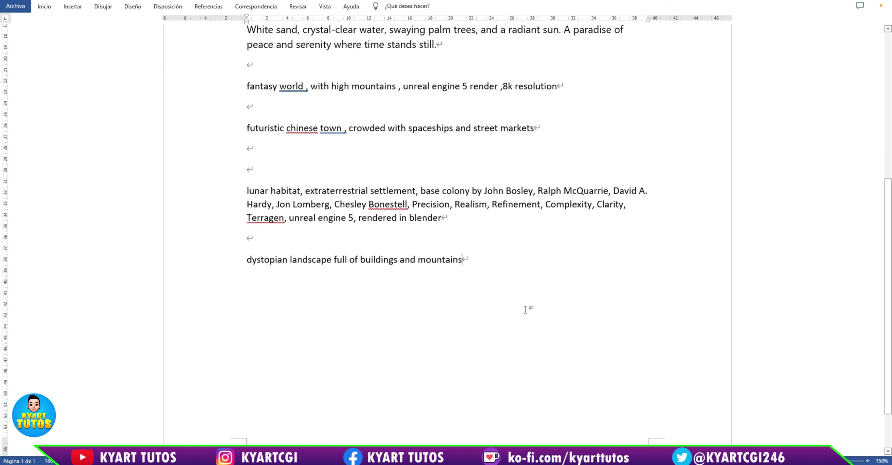
{"action": "scroll", "coordinate": [459, 353], "scroll_direction": "up", "scroll_amount": 2}
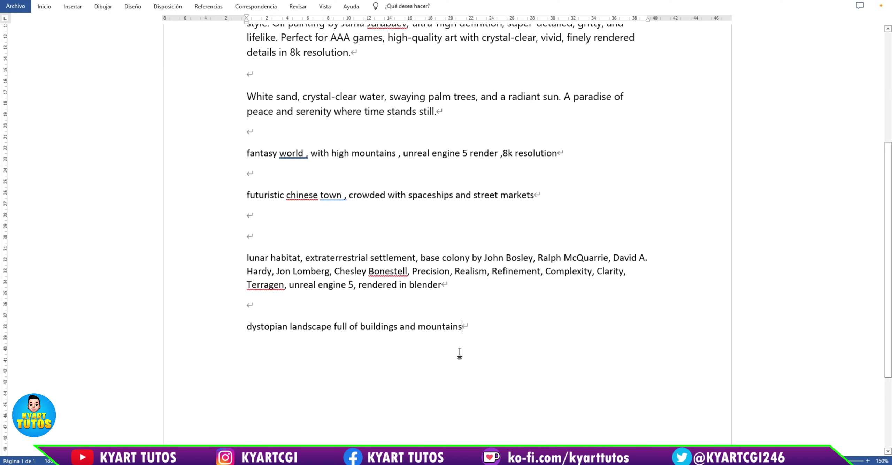
{"action": "scroll", "coordinate": [459, 353], "scroll_direction": "down", "scroll_amount": 2}
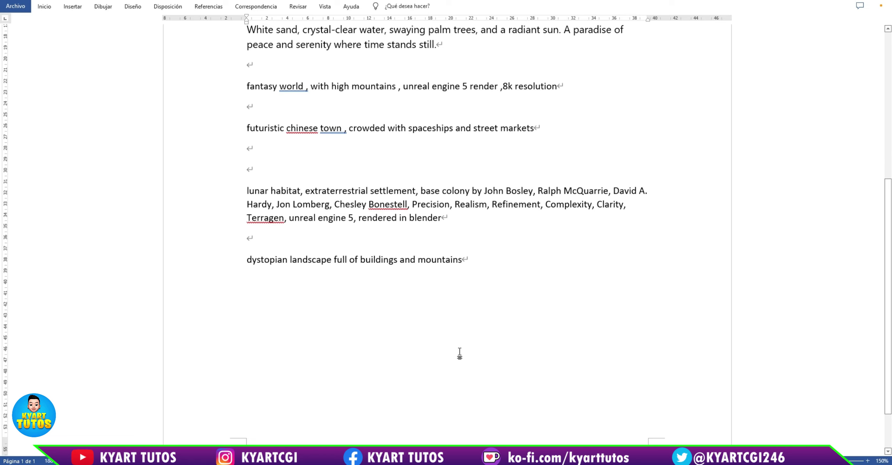
{"action": "scroll", "coordinate": [459, 353], "scroll_direction": "up", "scroll_amount": 5}
{"action": "scroll", "coordinate": [460, 353], "scroll_direction": "up", "scroll_amount": 2}
{"action": "scroll", "coordinate": [459, 353], "scroll_direction": "down", "scroll_amount": 2}
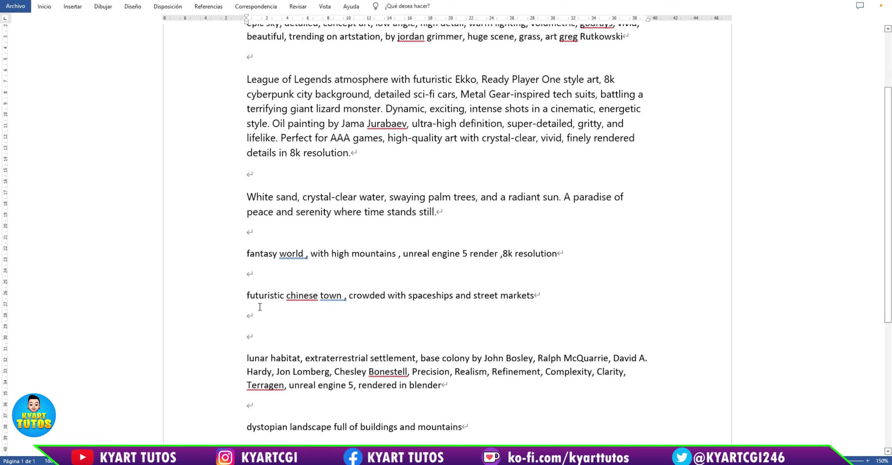
{"action": "left_click_drag", "start_coordinate": [246, 298], "coordinate": [575, 303]}
{"action": "key", "text": "ctrl+c"}
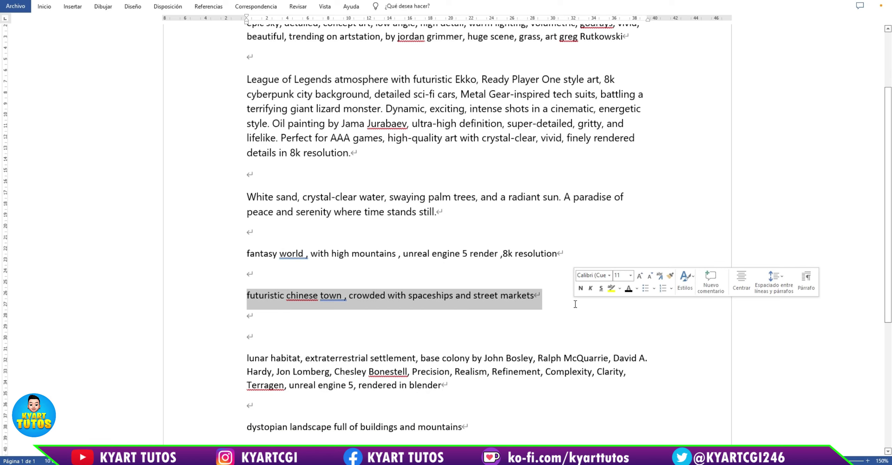
{"action": "key", "text": "alt+Tab"}
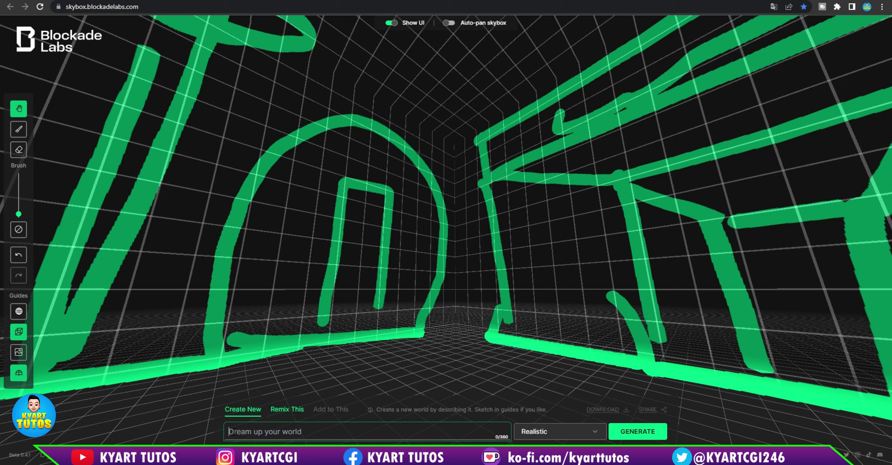
- Paste the futuristic Chinese town prompt and generate a Realistic skybox from it and the sketch
{"action": "left_click", "coordinate": [234, 432]}
{"action": "key", "text": "ctrl+v"}
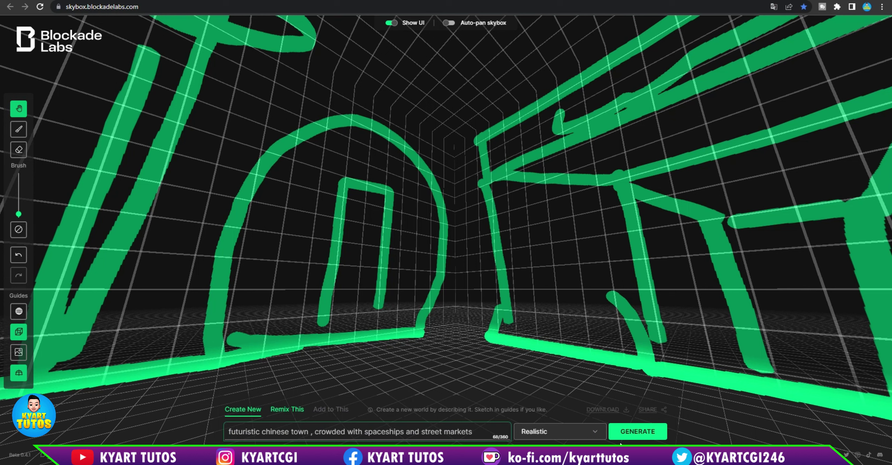
{"action": "left_click", "coordinate": [647, 435]}
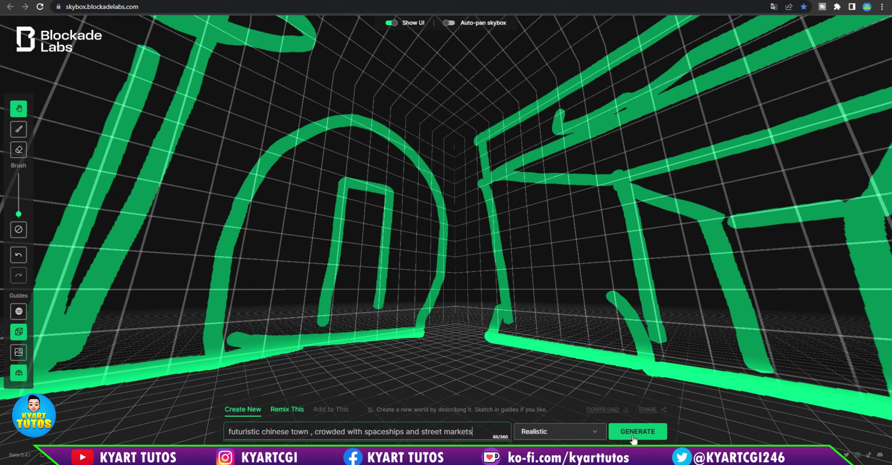
{"action": "left_click", "coordinate": [634, 437]}
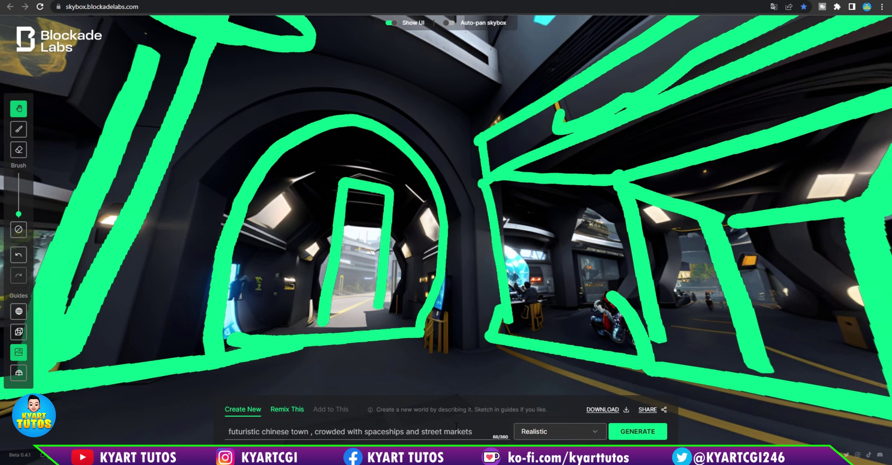
{"action": "mouse_move", "coordinate": [493, 246]}
{"action": "left_mouse_down"}
{"action": "mouse_move", "coordinate": [210, 302]}
{"action": "mouse_move", "coordinate": [191, 187]}
{"action": "left_mouse_up"}
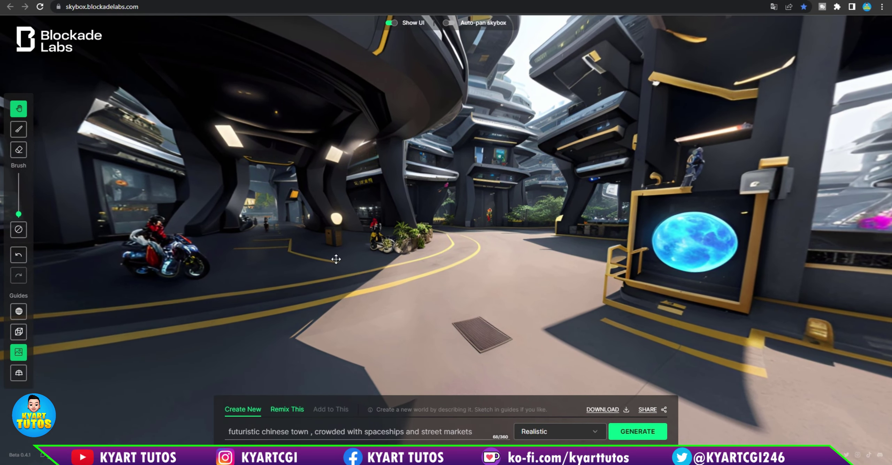
{"action": "left_click_drag", "start_coordinate": [571, 325], "coordinate": [386, 293]}
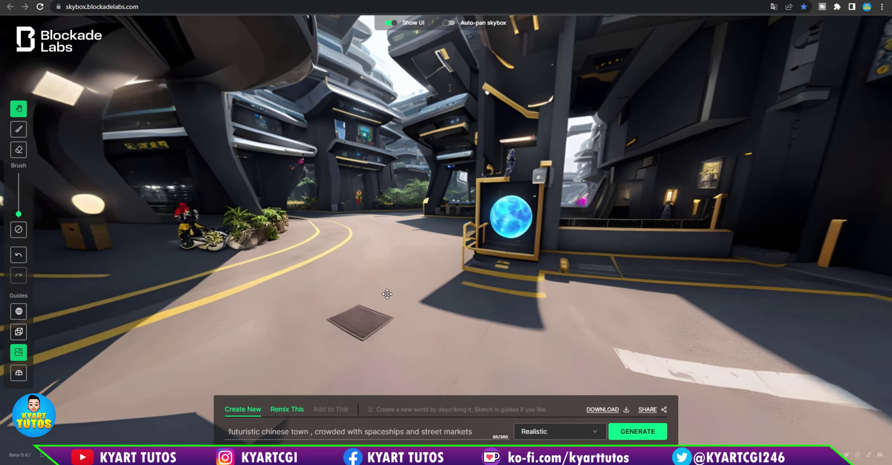
{"action": "mouse_move", "coordinate": [555, 199]}
{"action": "left_mouse_down"}
{"action": "mouse_move", "coordinate": [539, 285]}
{"action": "mouse_move", "coordinate": [213, 318]}
{"action": "mouse_move", "coordinate": [440, 271]}
{"action": "mouse_move", "coordinate": [527, 271]}
{"action": "mouse_move", "coordinate": [478, 81]}
{"action": "left_mouse_up"}
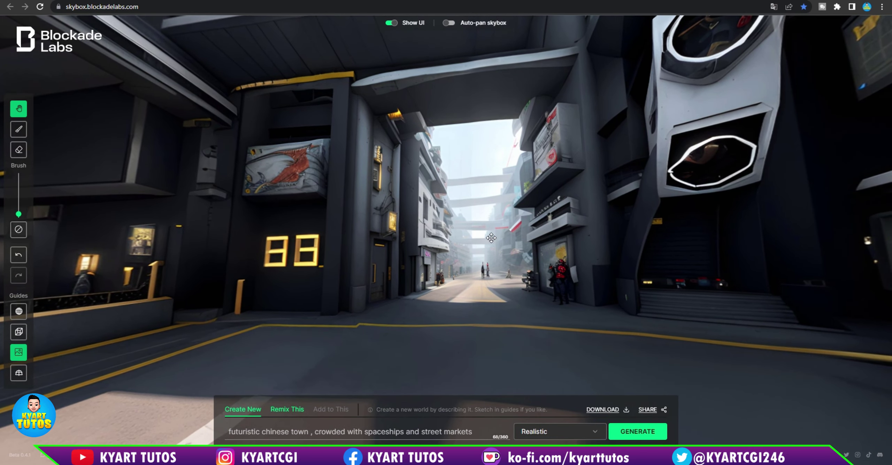
{"action": "left_click_drag", "start_coordinate": [486, 255], "coordinate": [358, 265]}
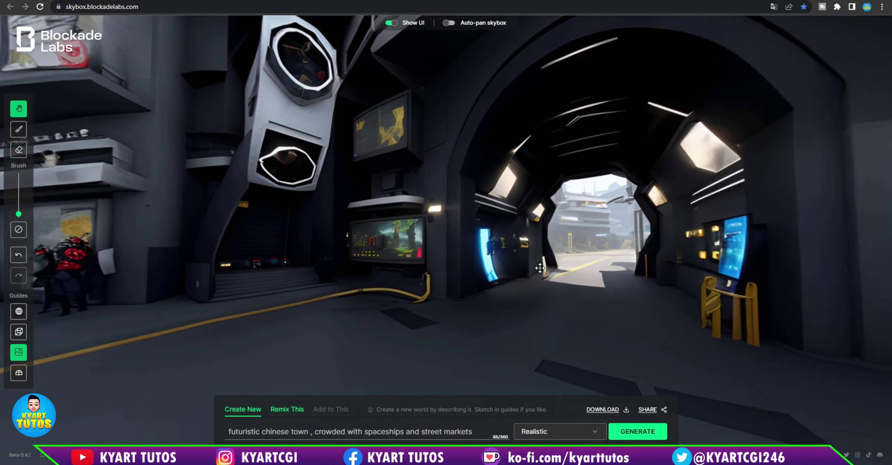
{"action": "left_click_drag", "start_coordinate": [426, 268], "coordinate": [669, 279]}
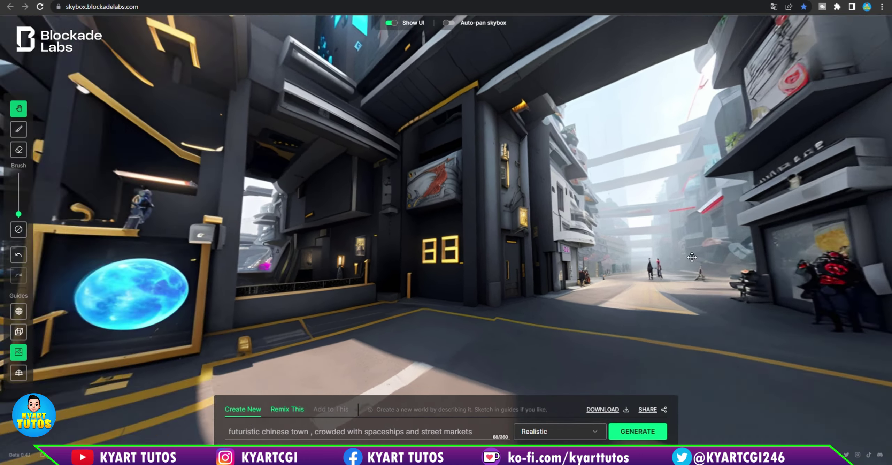
{"action": "left_click_drag", "start_coordinate": [424, 255], "coordinate": [721, 257]}
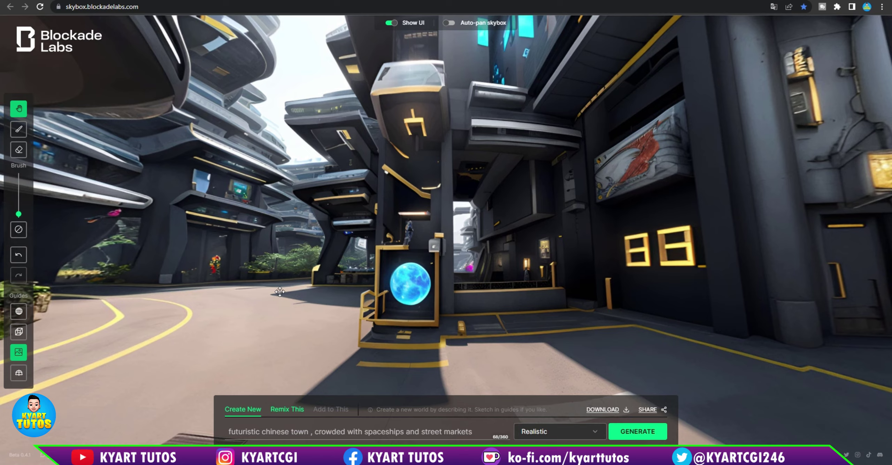
{"action": "left_click_drag", "start_coordinate": [280, 291], "coordinate": [557, 269]}
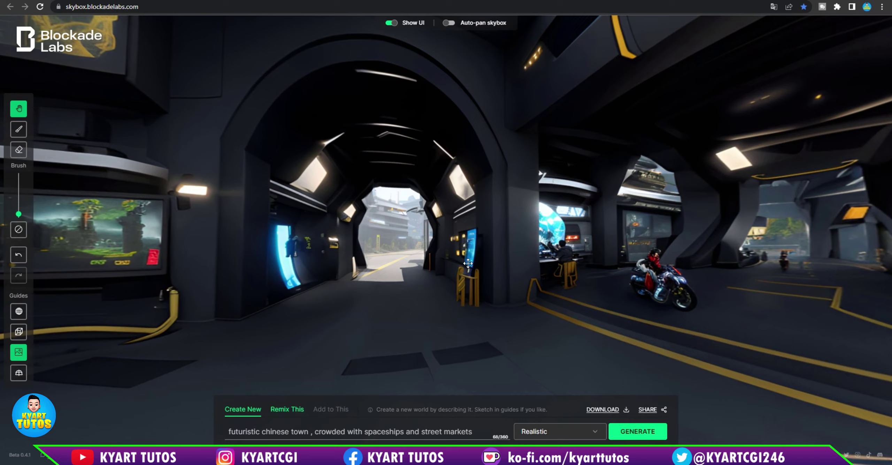
{"action": "left_click_drag", "start_coordinate": [419, 260], "coordinate": [589, 265]}
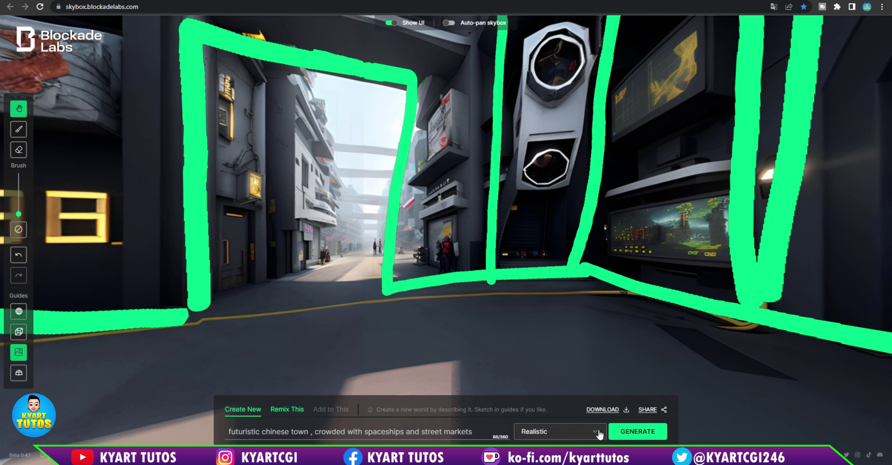
- Choose the Cyberpunk style, generate the town skybox again, and tilt up toward the ceiling
{"action": "left_click", "coordinate": [598, 434]}
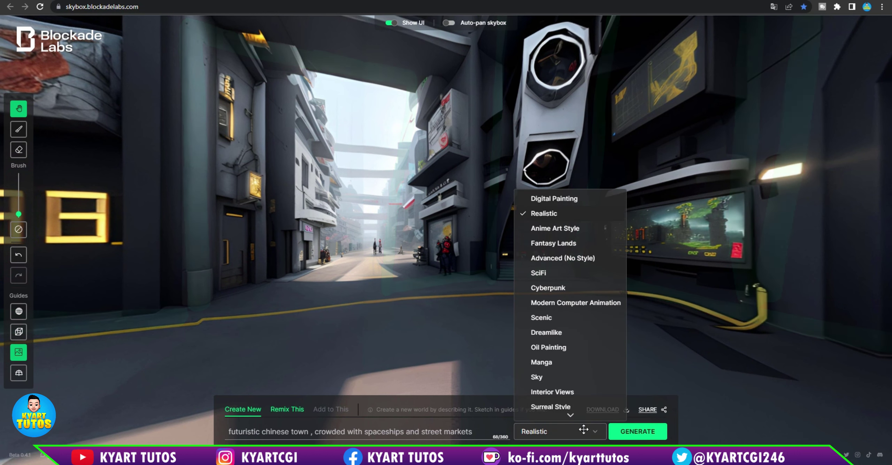
{"action": "left_click", "coordinate": [563, 288]}
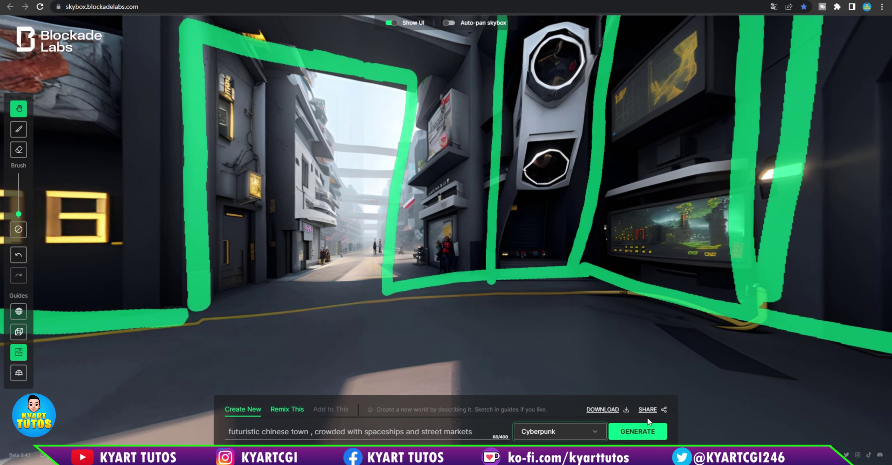
{"action": "left_click", "coordinate": [646, 433]}
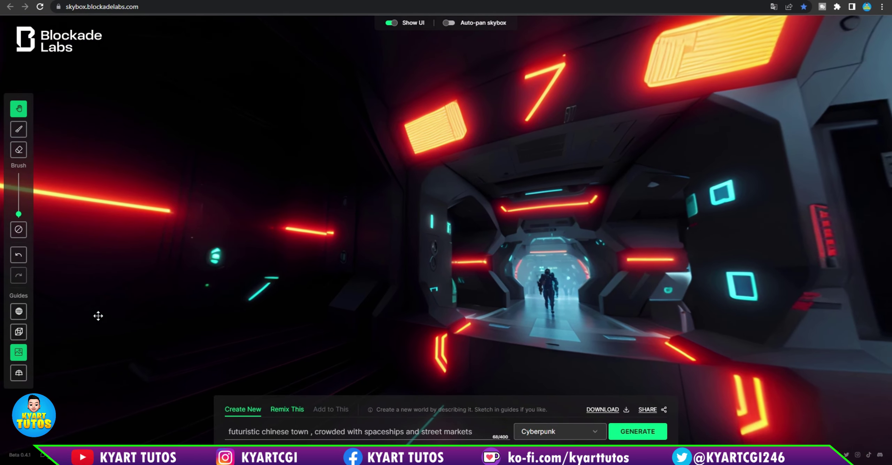
{"action": "mouse_move", "coordinate": [589, 304]}
{"action": "left_mouse_down"}
{"action": "mouse_move", "coordinate": [615, 365]}
{"action": "mouse_move", "coordinate": [480, 220]}
{"action": "mouse_move", "coordinate": [524, 247]}
{"action": "mouse_move", "coordinate": [533, 285]}
{"action": "left_mouse_up"}
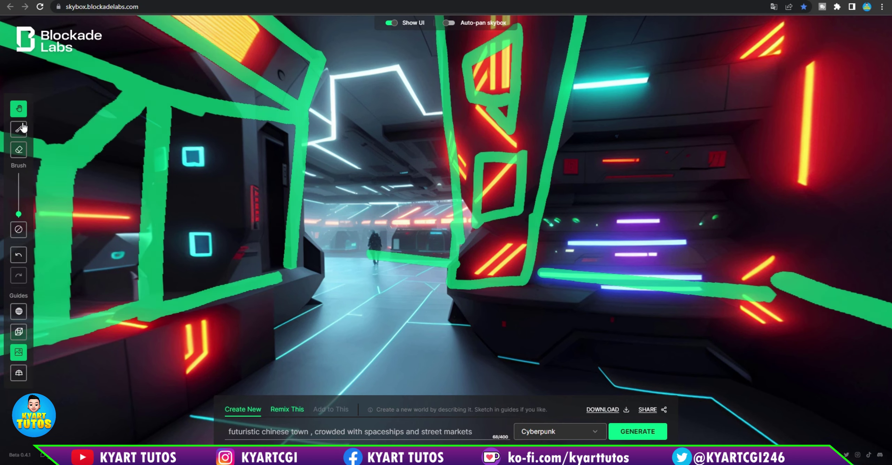
- Draw a tall narrow guide frame down the centre of the Cyberpunk corridor
{"action": "key", "text": "b"}
{"action": "left_click_drag", "start_coordinate": [363, 273], "coordinate": [415, 241]}
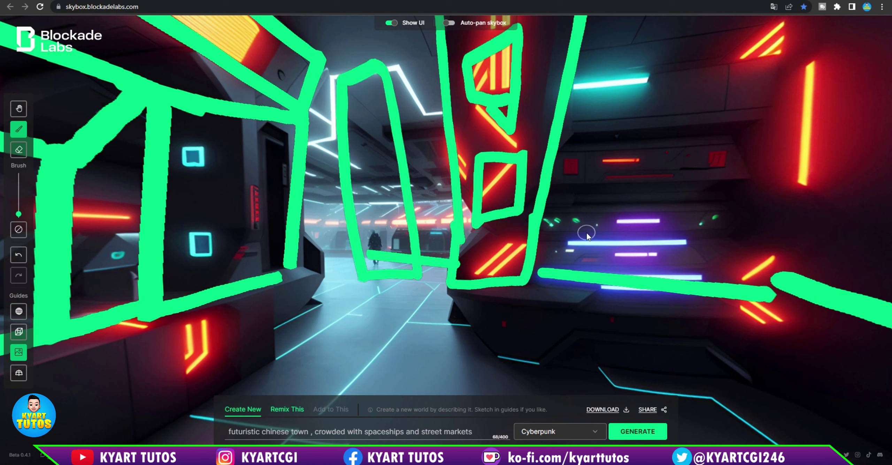
{"action": "key", "text": "h"}
{"action": "mouse_move", "coordinate": [597, 234]}
{"action": "left_mouse_down"}
{"action": "mouse_move", "coordinate": [601, 382]}
{"action": "mouse_move", "coordinate": [586, 212]}
{"action": "left_mouse_up"}
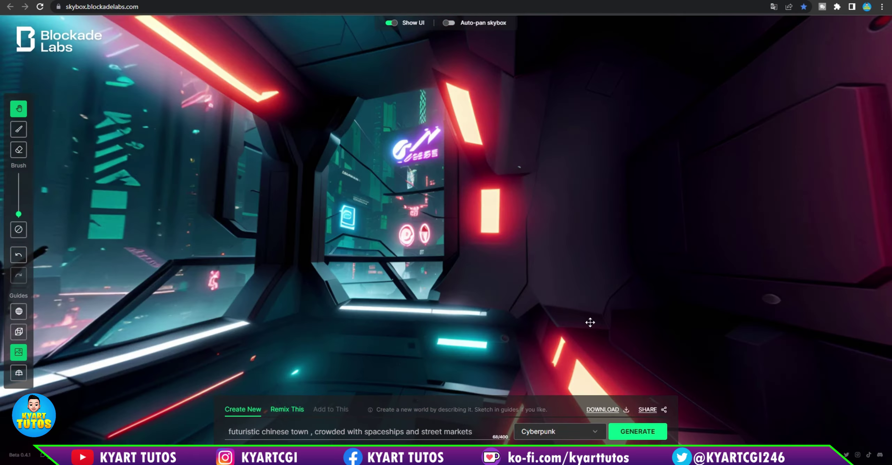
- Inspect the Cyberpunk cockpit's city window and red-lit ceiling, then select the whole prompt text
{"action": "mouse_move", "coordinate": [589, 318]}
{"action": "left_mouse_down"}
{"action": "mouse_move", "coordinate": [533, 308]}
{"action": "mouse_move", "coordinate": [254, 308]}
{"action": "mouse_move", "coordinate": [191, 348]}
{"action": "left_mouse_up"}
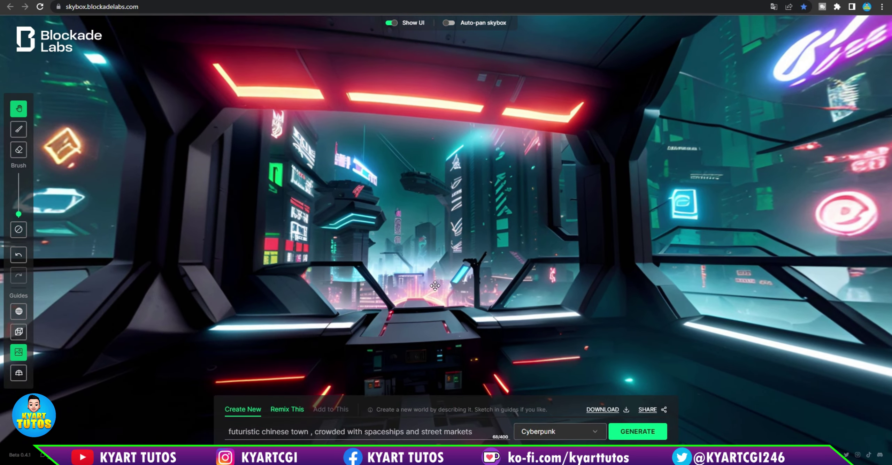
{"action": "left_click_drag", "start_coordinate": [434, 286], "coordinate": [347, 341]}
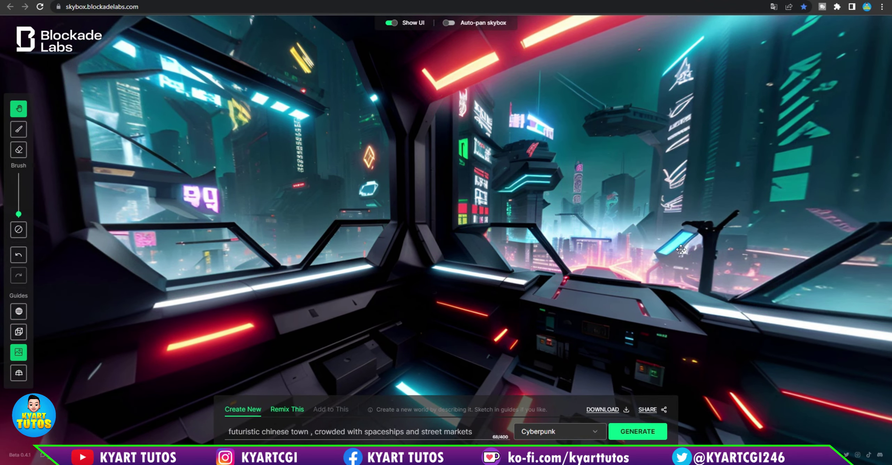
{"action": "left_click_drag", "start_coordinate": [681, 249], "coordinate": [728, 213]}
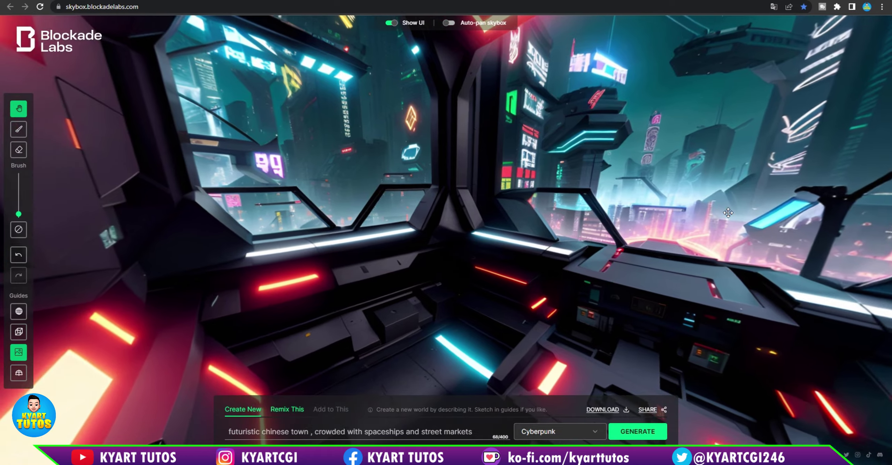
{"action": "mouse_move", "coordinate": [728, 213]}
{"action": "left_mouse_down"}
{"action": "mouse_move", "coordinate": [601, 241]}
{"action": "mouse_move", "coordinate": [276, 182]}
{"action": "left_mouse_up"}
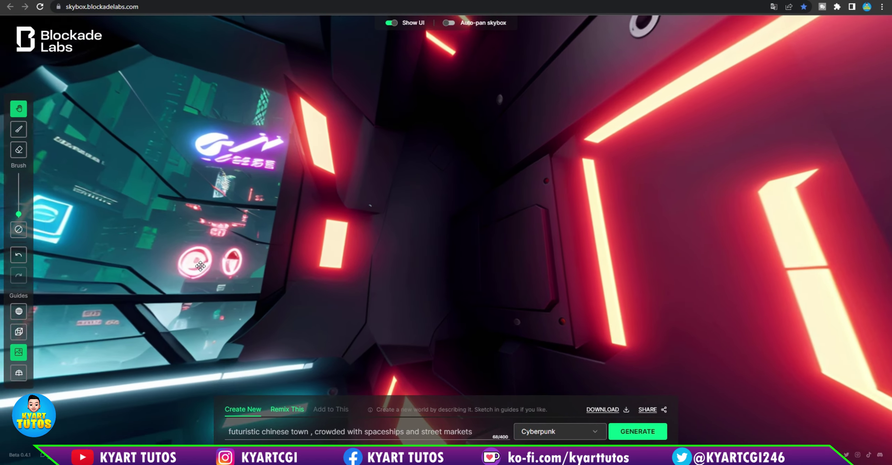
{"action": "left_click_drag", "start_coordinate": [522, 227], "coordinate": [641, 223]}
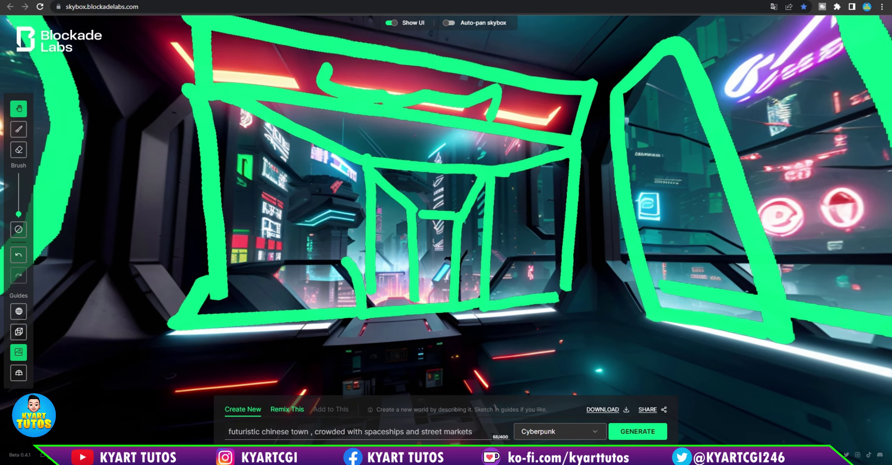
{"action": "left_click_drag", "start_coordinate": [473, 431], "coordinate": [175, 433]}
- Replace the prompt with 'desert planet' and switch the skybox style to CG Film
{"action": "type", "text": "desert planet"}
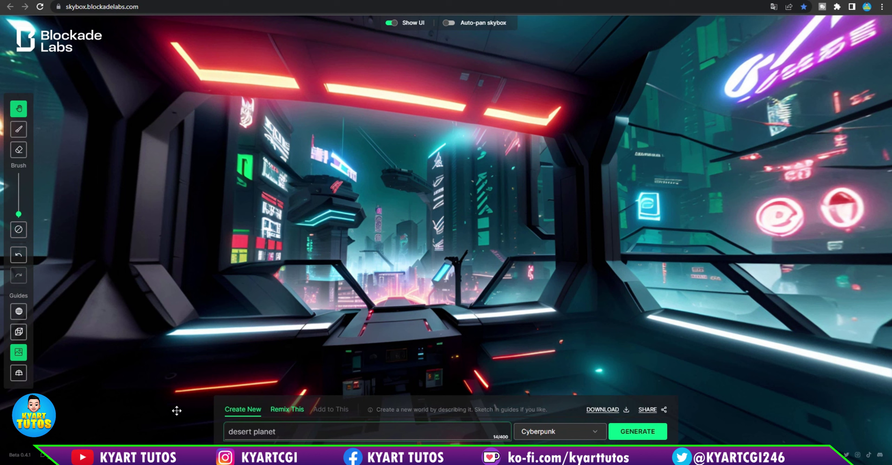
{"action": "left_click", "coordinate": [585, 431]}
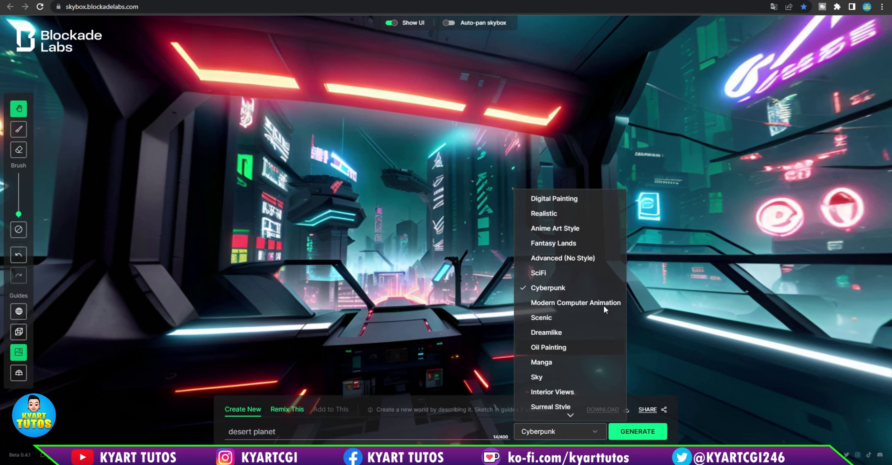
{"action": "scroll", "coordinate": [570, 302], "scroll_direction": "down", "scroll_amount": 5}
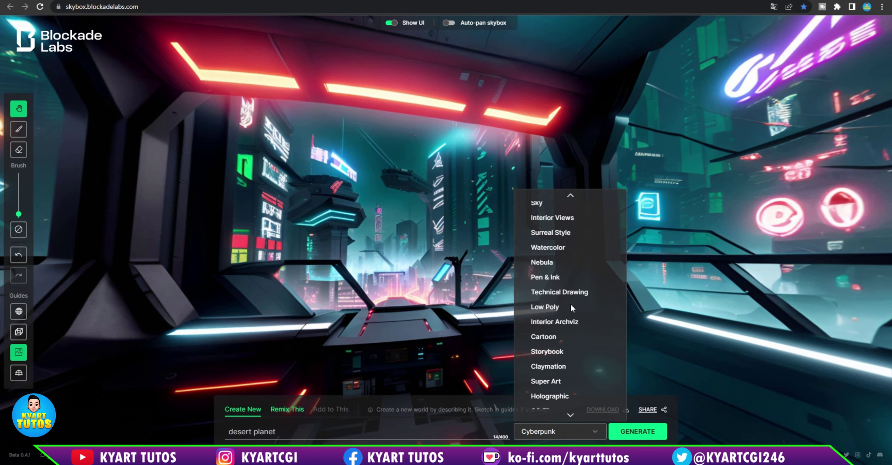
{"action": "scroll", "coordinate": [570, 303], "scroll_direction": "down", "scroll_amount": 2}
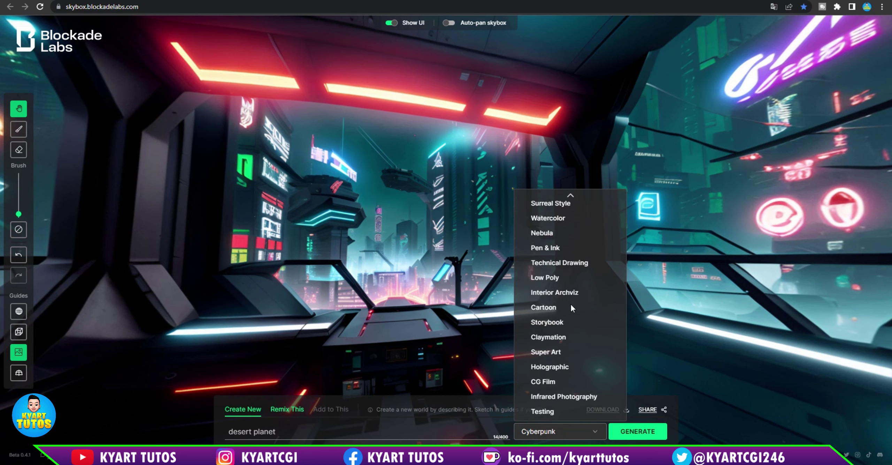
{"action": "left_click", "coordinate": [590, 382]}
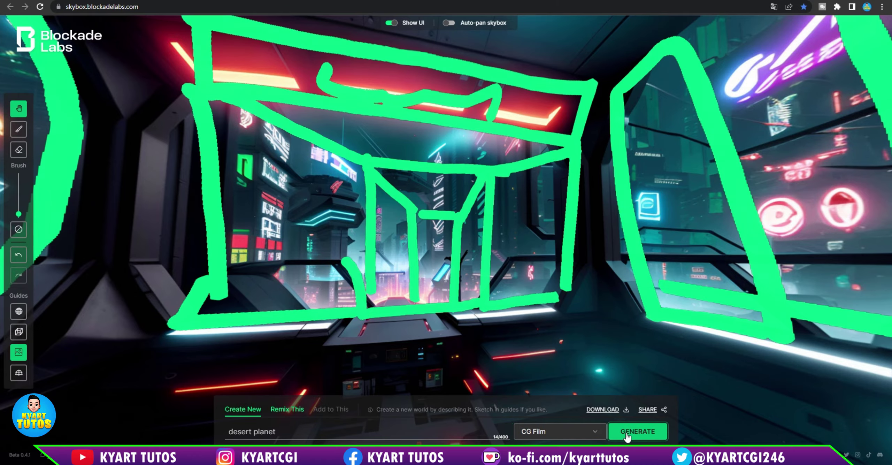
{"action": "left_click", "coordinate": [626, 434]}
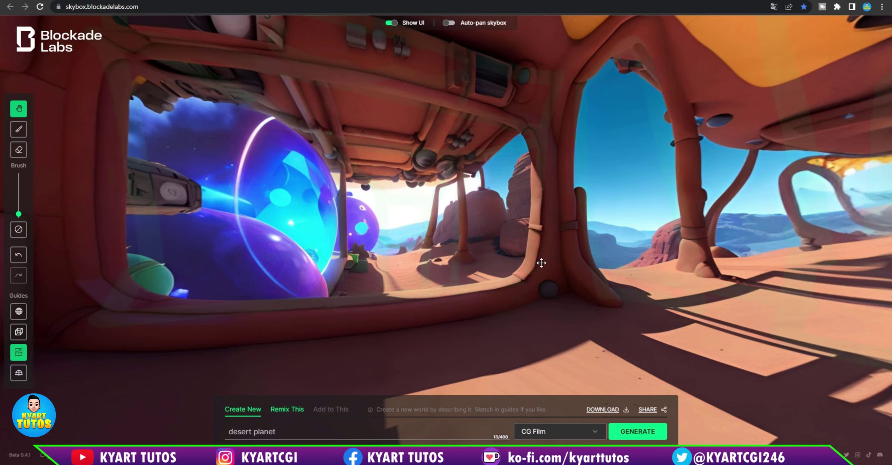
{"action": "mouse_move", "coordinate": [541, 261]}
{"action": "left_mouse_down"}
{"action": "mouse_move", "coordinate": [94, 246]}
{"action": "mouse_move", "coordinate": [366, 247]}
{"action": "mouse_move", "coordinate": [123, 261]}
{"action": "mouse_move", "coordinate": [255, 328]}
{"action": "mouse_move", "coordinate": [672, 256]}
{"action": "mouse_move", "coordinate": [750, 269]}
{"action": "mouse_move", "coordinate": [354, 309]}
{"action": "mouse_move", "coordinate": [239, 261]}
{"action": "mouse_move", "coordinate": [559, 288]}
{"action": "mouse_move", "coordinate": [487, 212]}
{"action": "mouse_move", "coordinate": [243, 216]}
{"action": "left_mouse_up"}
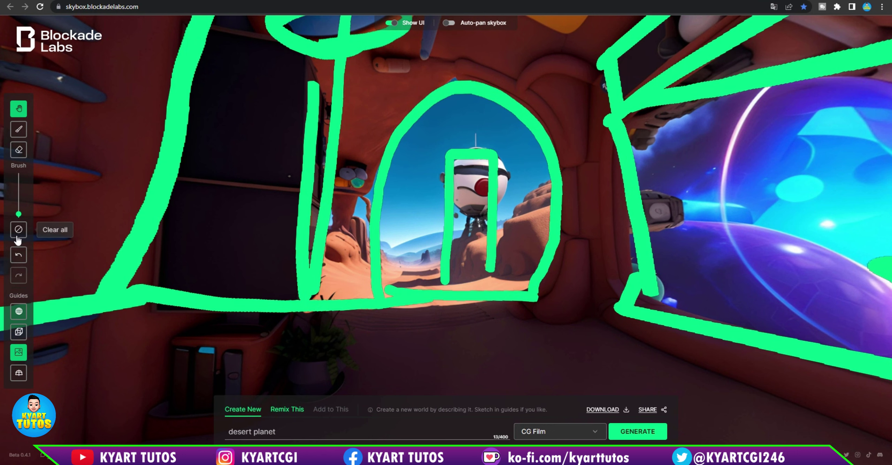
- Clear all sketch guides and generate the 'desert planet' skybox in Anime Art Style
{"action": "left_click", "coordinate": [19, 230]}
{"action": "left_click_drag", "start_coordinate": [574, 217], "coordinate": [665, 178]}
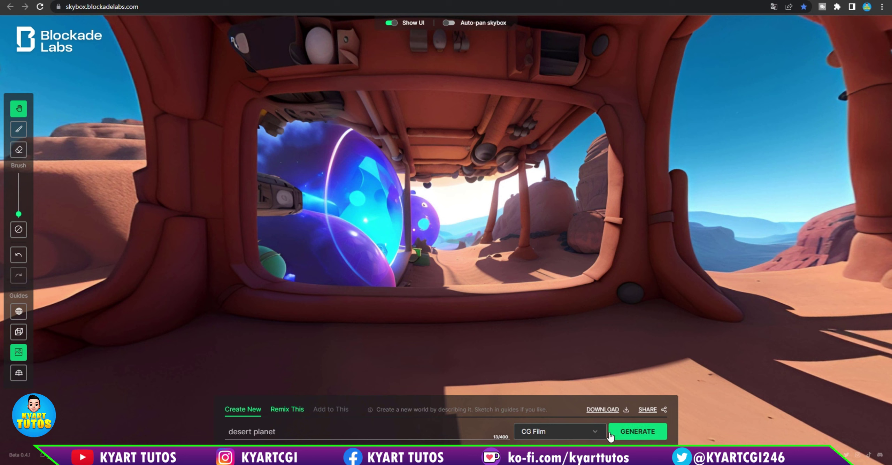
{"action": "left_click", "coordinate": [597, 432]}
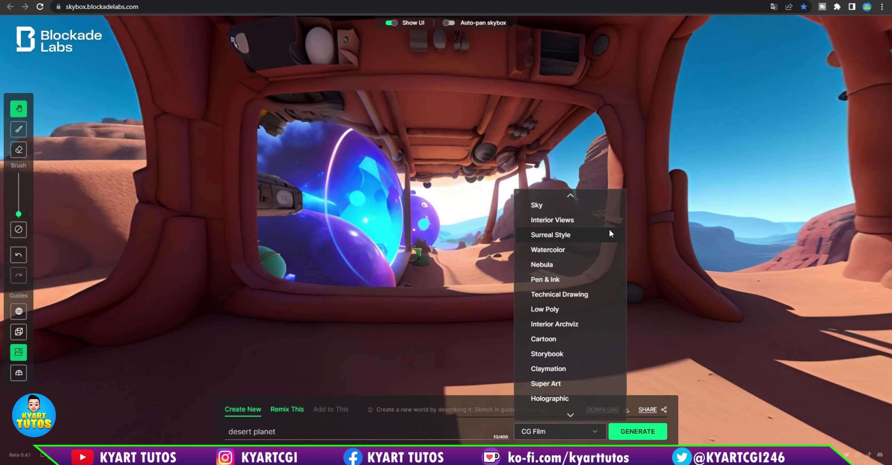
{"action": "scroll", "coordinate": [589, 261], "scroll_direction": "up", "scroll_amount": 4}
{"action": "scroll", "coordinate": [588, 262], "scroll_direction": "up", "scroll_amount": 1}
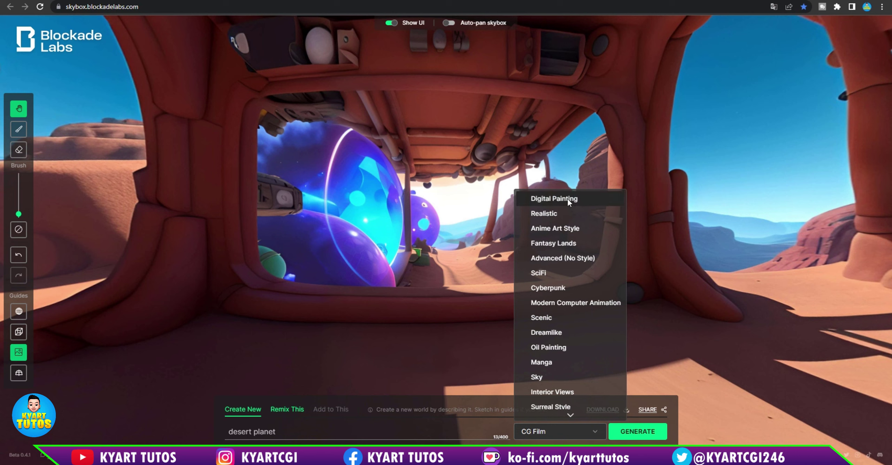
{"action": "left_click", "coordinate": [561, 229]}
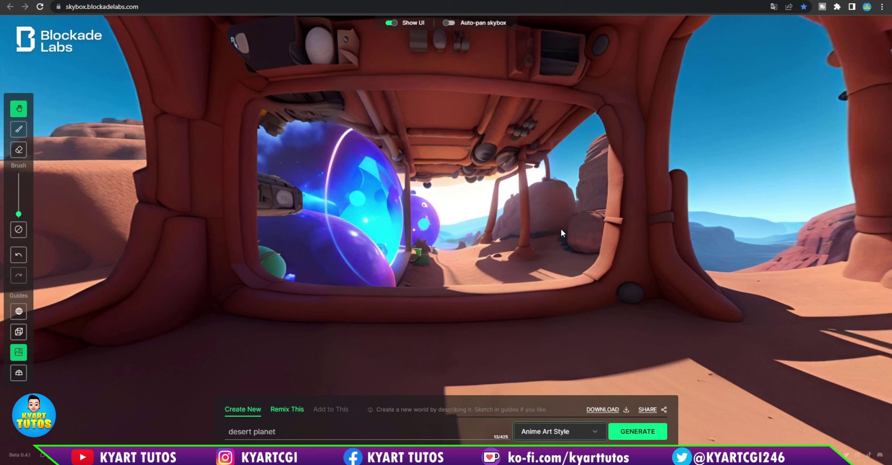
{"action": "left_click", "coordinate": [654, 439]}
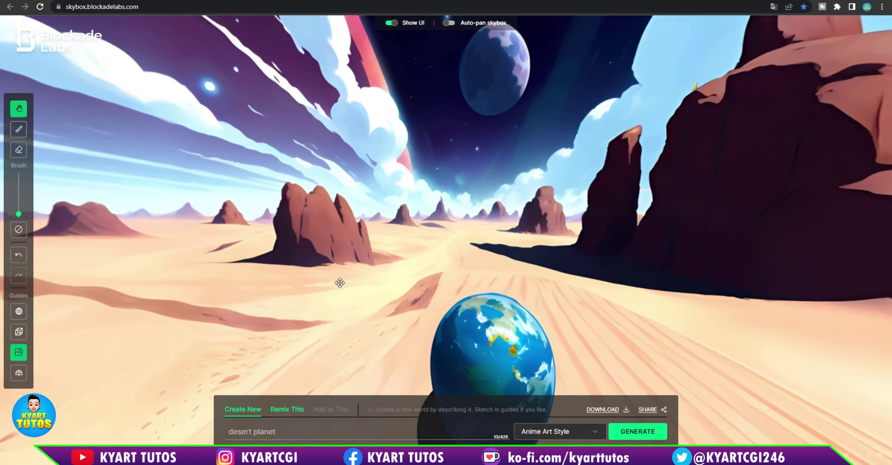
- Look around the anime desert-planet skybox and download it as an image
{"action": "mouse_move", "coordinate": [340, 282]}
{"action": "left_mouse_down"}
{"action": "mouse_move", "coordinate": [672, 163]}
{"action": "mouse_move", "coordinate": [375, 121]}
{"action": "mouse_move", "coordinate": [195, 163]}
{"action": "mouse_move", "coordinate": [456, 144]}
{"action": "mouse_move", "coordinate": [240, 174]}
{"action": "mouse_move", "coordinate": [496, 175]}
{"action": "mouse_move", "coordinate": [424, 177]}
{"action": "mouse_move", "coordinate": [398, 198]}
{"action": "mouse_move", "coordinate": [403, 278]}
{"action": "mouse_move", "coordinate": [399, 261]}
{"action": "mouse_move", "coordinate": [704, 254]}
{"action": "mouse_move", "coordinate": [457, 247]}
{"action": "mouse_move", "coordinate": [539, 226]}
{"action": "mouse_move", "coordinate": [541, 284]}
{"action": "left_mouse_up"}
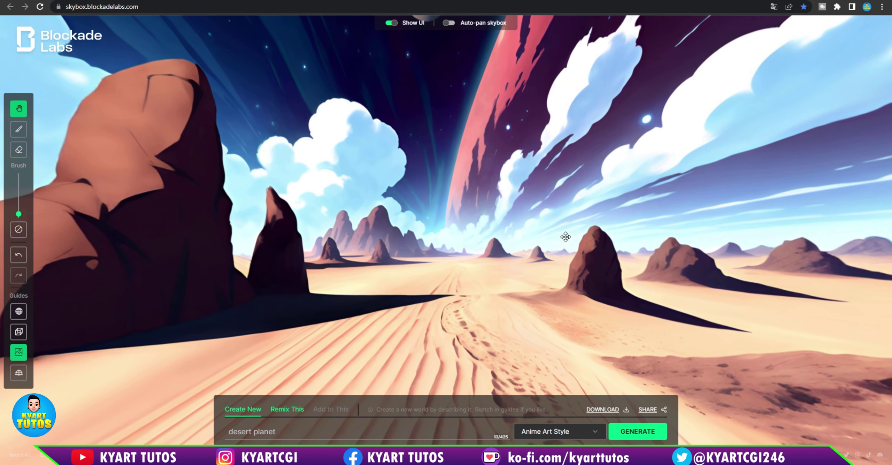
{"action": "left_click", "coordinate": [603, 411]}
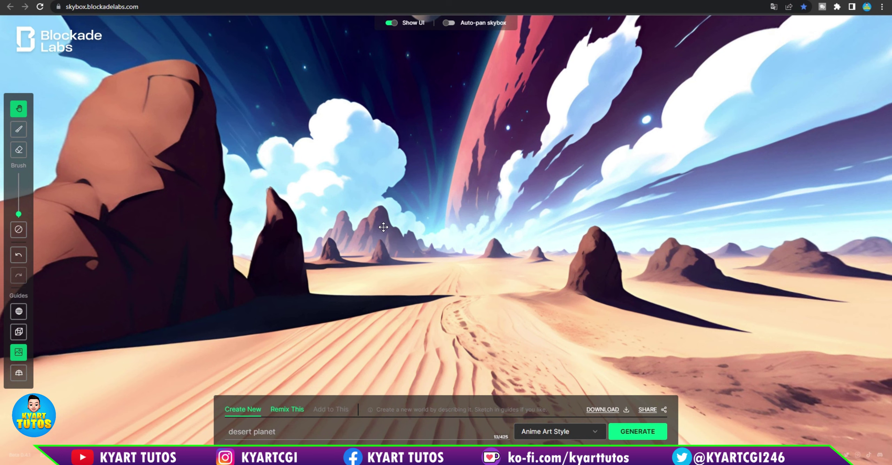
{"action": "left_click_drag", "start_coordinate": [500, 300], "coordinate": [547, 267]}
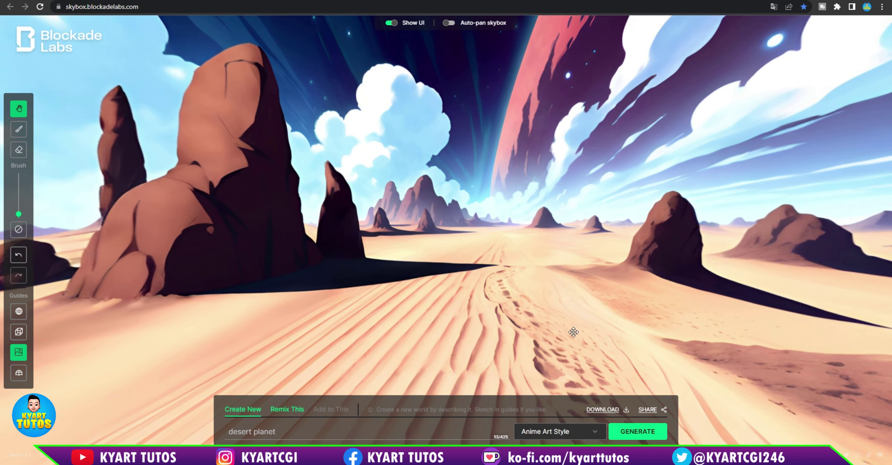
- Regenerate the desert planet skybox using the Fantasy Lands style
{"action": "left_click", "coordinate": [589, 431]}
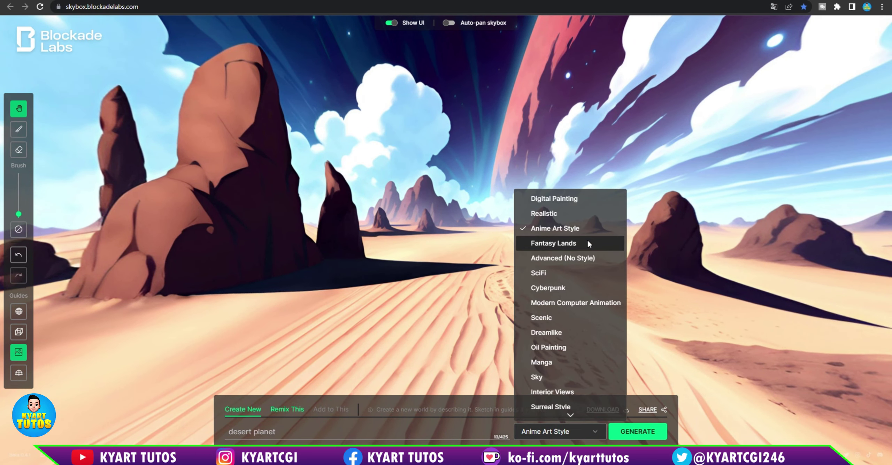
{"action": "scroll", "coordinate": [563, 360], "scroll_direction": "down", "scroll_amount": 5}
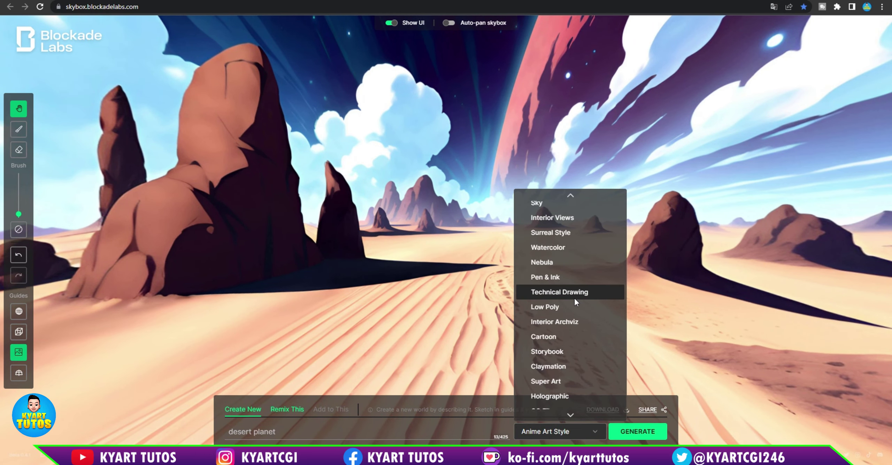
{"action": "scroll", "coordinate": [574, 297], "scroll_direction": "down", "scroll_amount": 1}
{"action": "scroll", "coordinate": [580, 321], "scroll_direction": "up", "scroll_amount": 3}
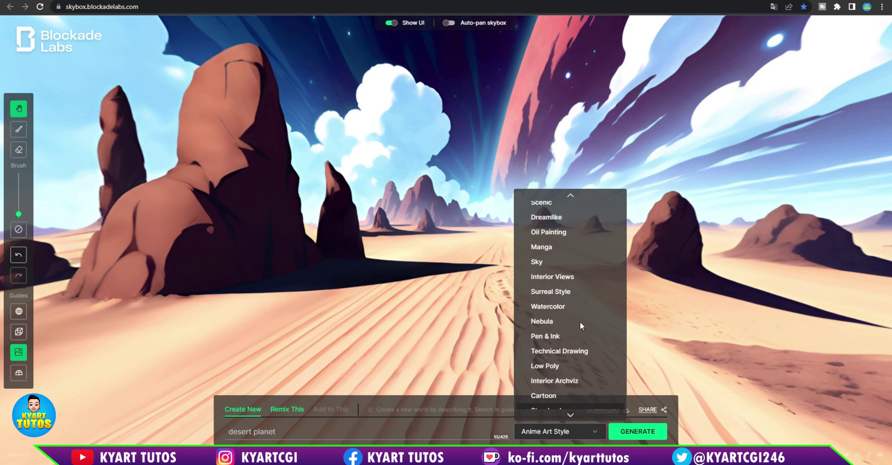
{"action": "scroll", "coordinate": [580, 321], "scroll_direction": "up", "scroll_amount": 4}
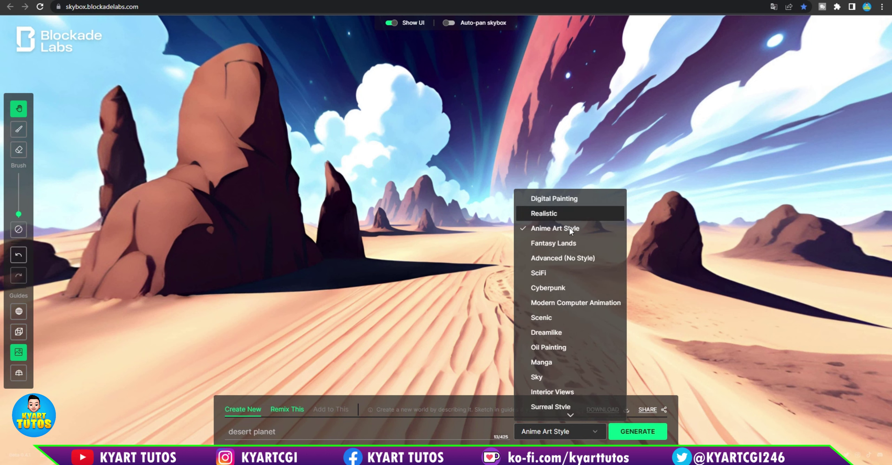
{"action": "left_click", "coordinate": [576, 244]}
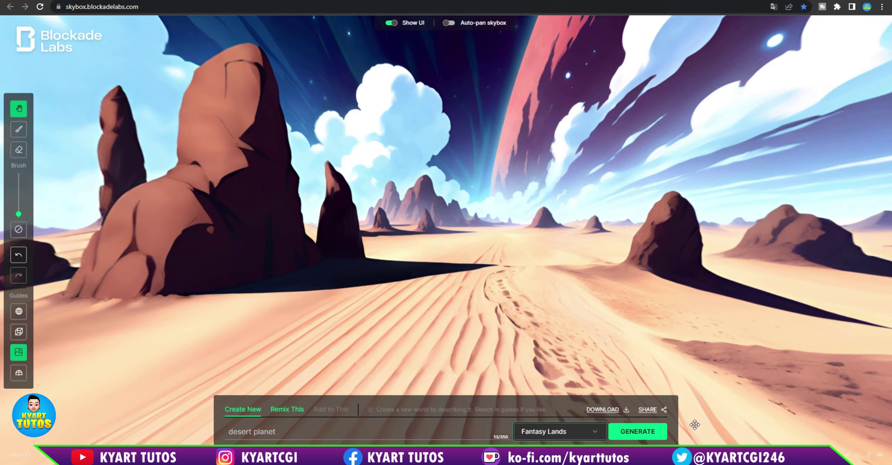
{"action": "left_click", "coordinate": [642, 431]}
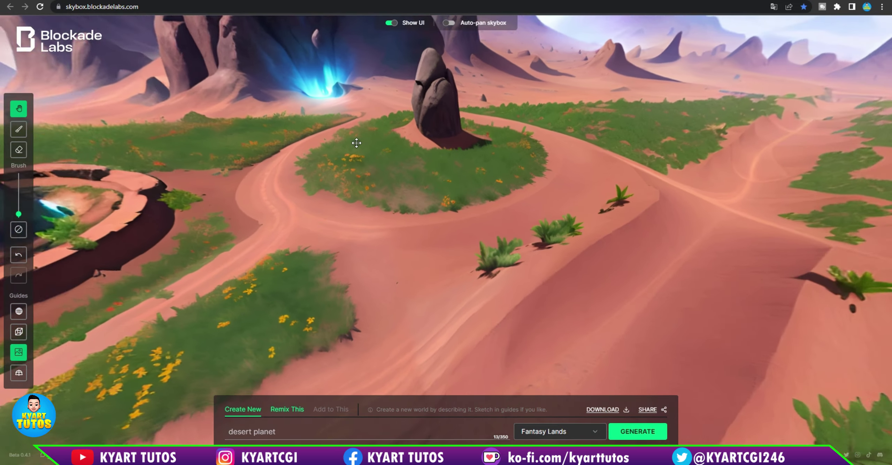
{"action": "mouse_move", "coordinate": [356, 143]}
{"action": "left_mouse_down"}
{"action": "mouse_move", "coordinate": [173, 251]}
{"action": "mouse_move", "coordinate": [196, 404]}
{"action": "left_mouse_up"}
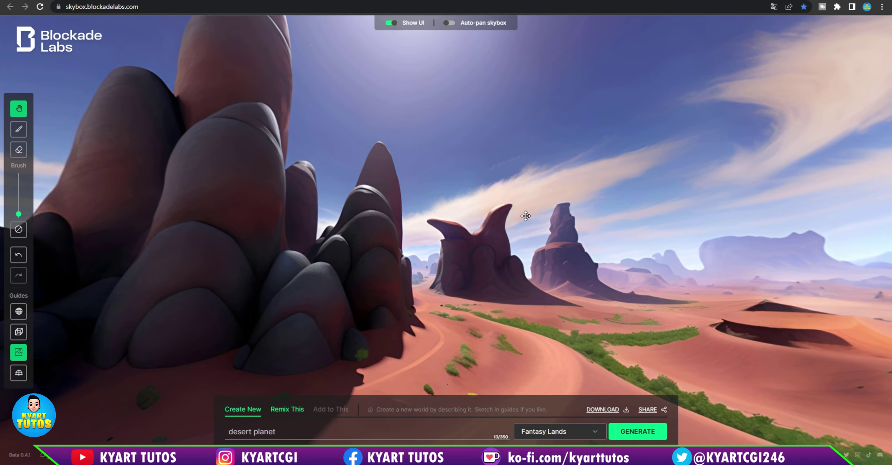
{"action": "left_click_drag", "start_coordinate": [429, 243], "coordinate": [529, 233]}
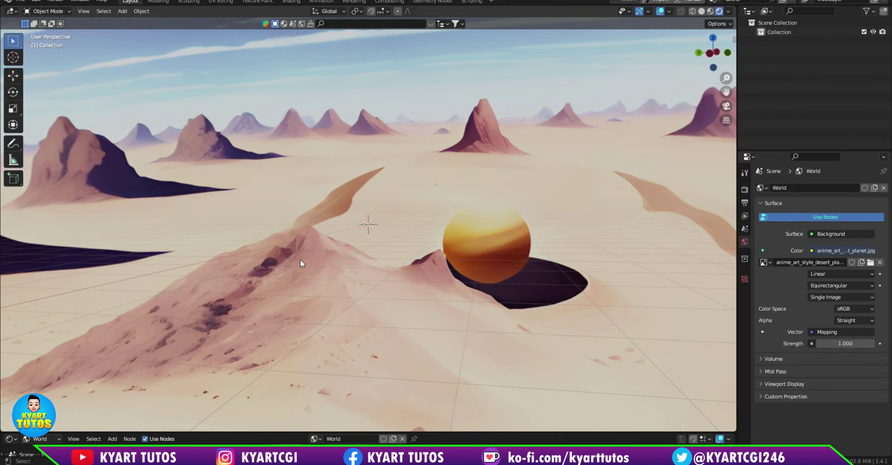
{"action": "mouse_move", "coordinate": [301, 263]}
{"action": "left_mouse_down"}
{"action": "mouse_move", "coordinate": [395, 257]}
{"action": "mouse_move", "coordinate": [419, 244]}
{"action": "mouse_move", "coordinate": [403, 276]}
{"action": "left_mouse_up"}
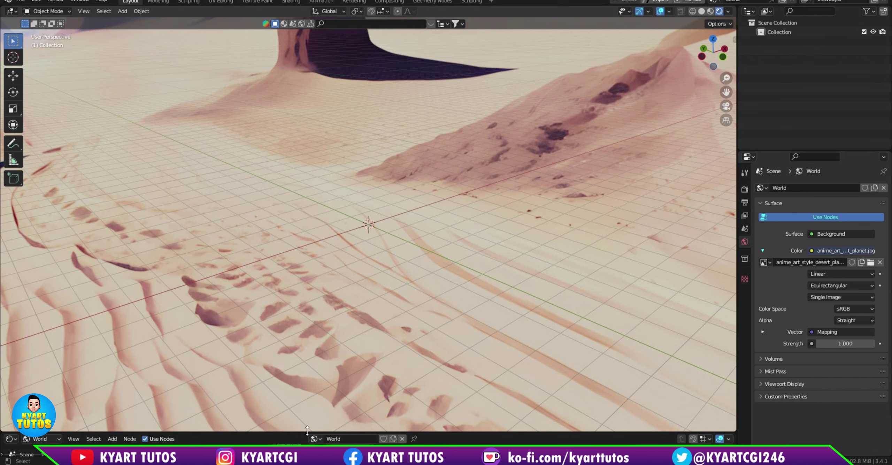
{"action": "left_click_drag", "start_coordinate": [306, 397], "coordinate": [311, 221]}
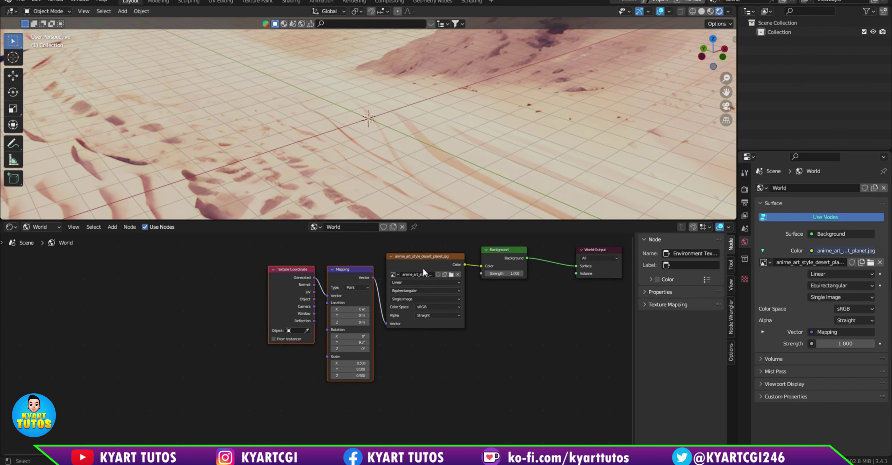
{"action": "left_click", "coordinate": [418, 259]}
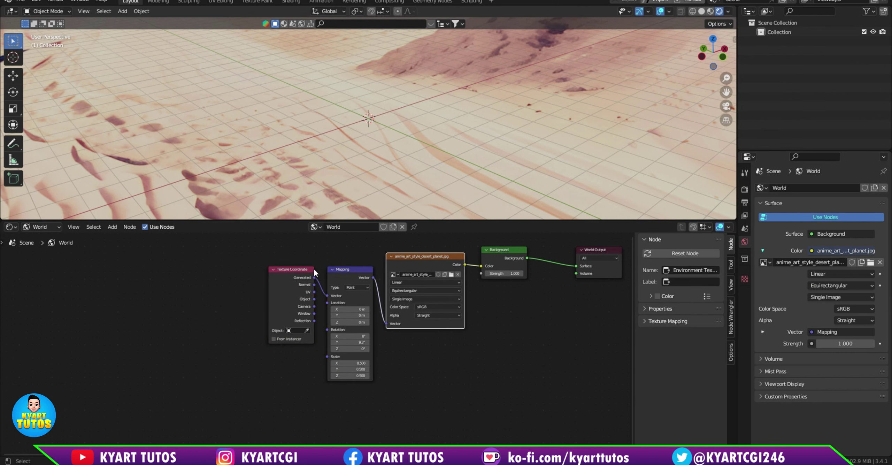
{"action": "left_click_drag", "start_coordinate": [417, 219], "coordinate": [409, 432]}
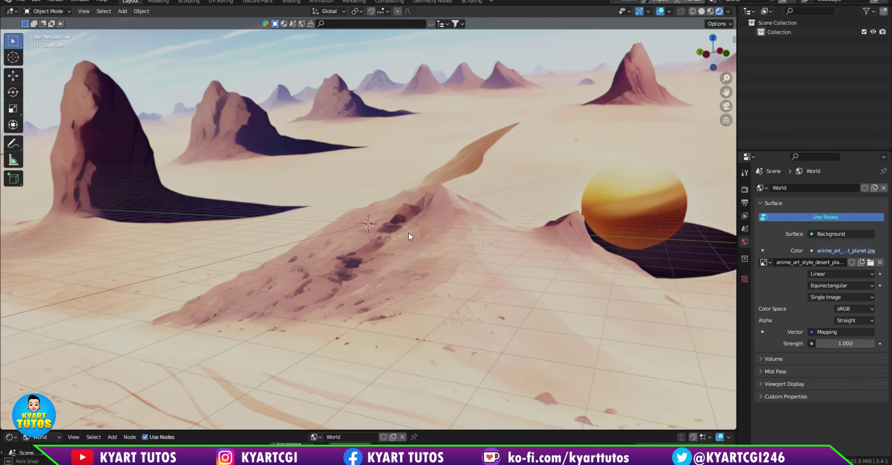
{"action": "left_click_drag", "start_coordinate": [370, 254], "coordinate": [622, 80]}
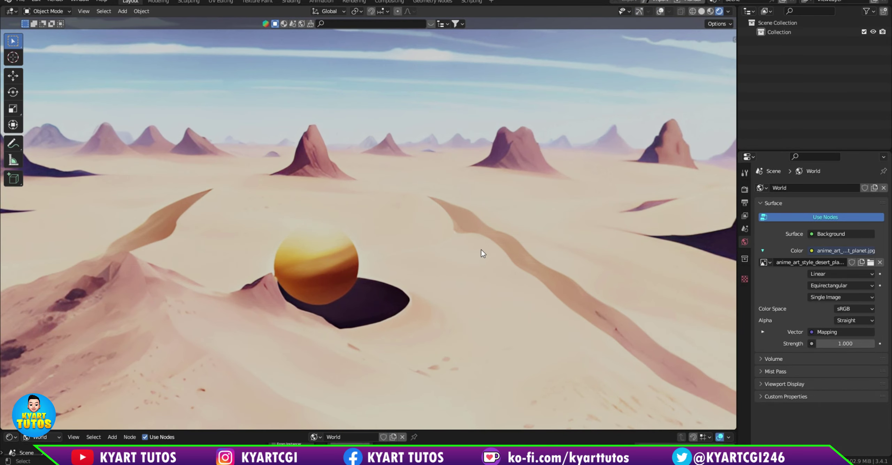
{"action": "mouse_move", "coordinate": [482, 253]}
{"action": "left_mouse_down"}
{"action": "mouse_move", "coordinate": [584, 235]}
{"action": "mouse_move", "coordinate": [599, 255]}
{"action": "mouse_move", "coordinate": [204, 243]}
{"action": "left_mouse_up"}
{"action": "left_click_drag", "start_coordinate": [470, 256], "coordinate": [519, 265]}
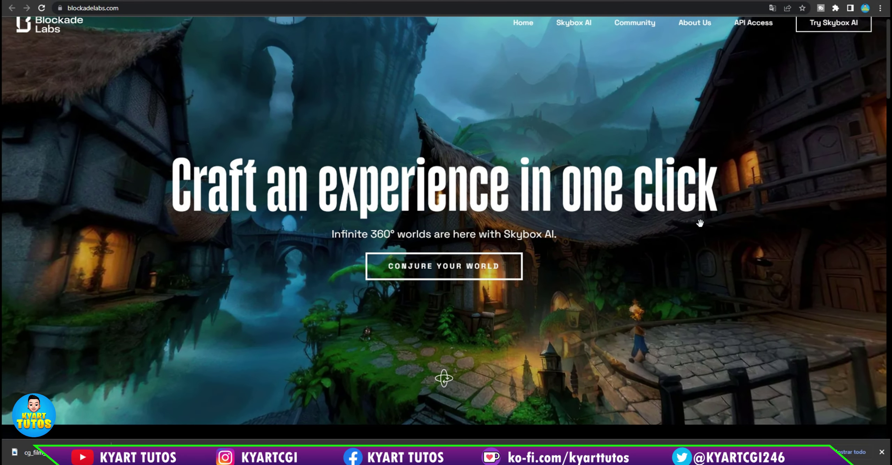
- Swing the blockadelabs.com homepage's 360° fantasy village panorama around to look at it
{"action": "left_click_drag", "start_coordinate": [650, 215], "coordinate": [423, 204]}
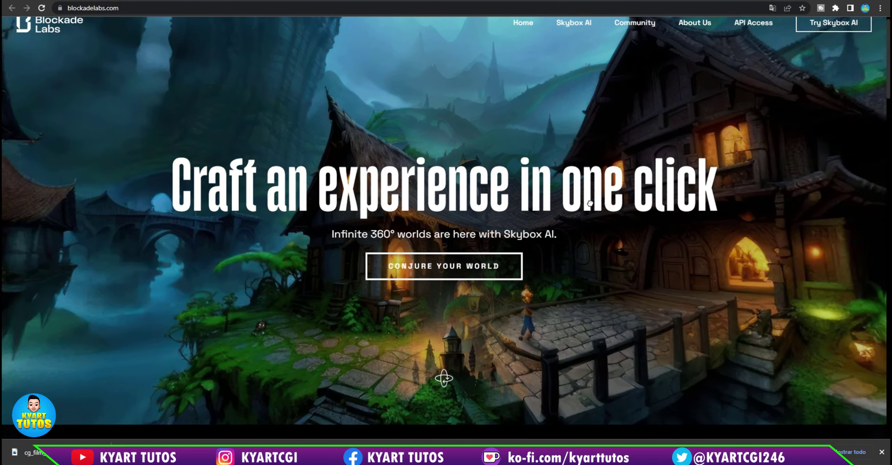